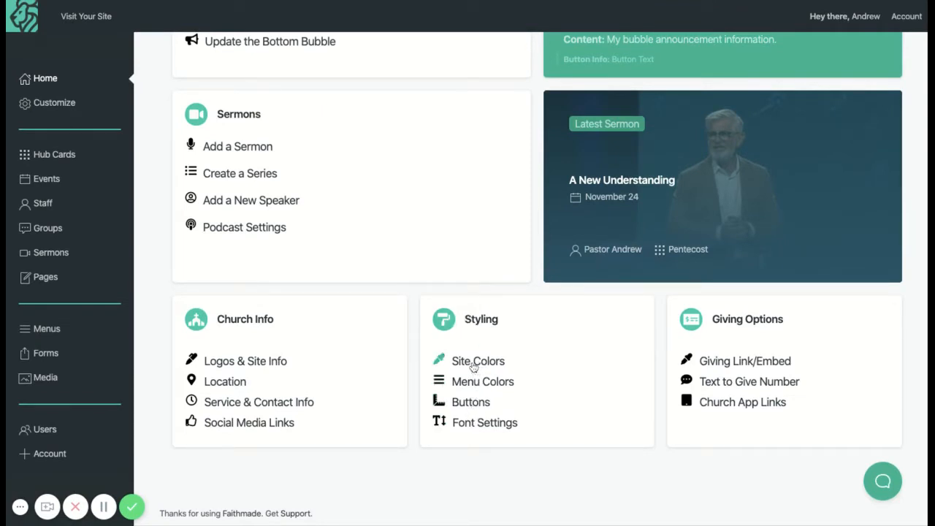
# Open the site customizer and go to the Accent Colors settings under Styling.
pyautogui.scroll(5, 172, 87)
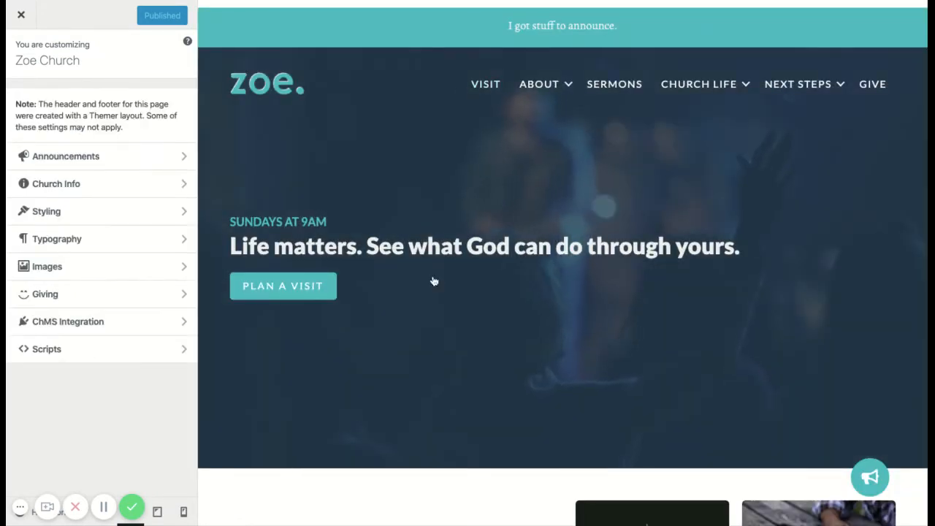
pyautogui.scroll(-4, 412, 293)
pyautogui.scroll(2, 413, 293)
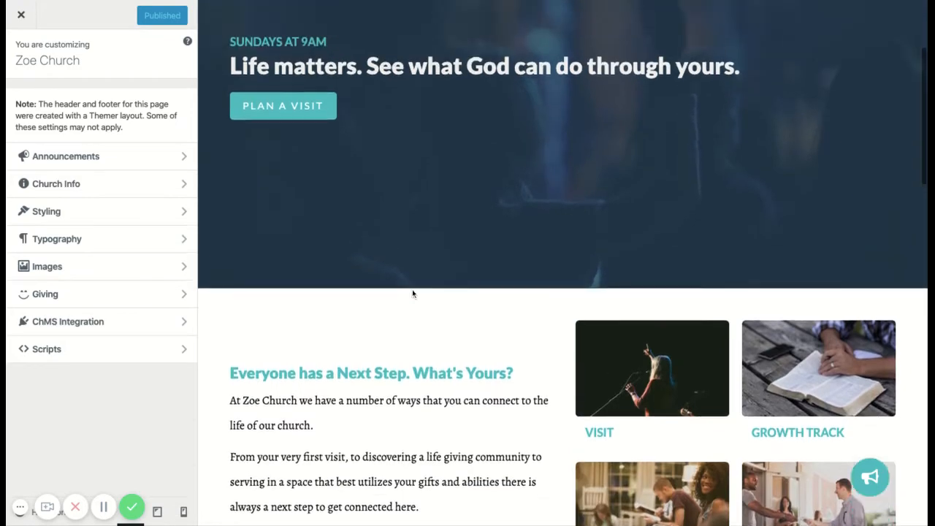
pyautogui.click(155, 213)
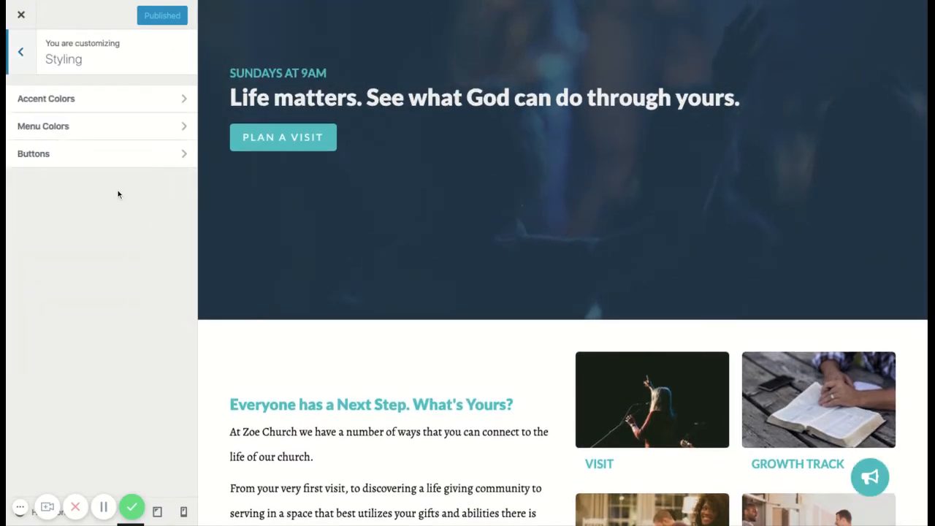
pyautogui.scroll(2, 216, 200)
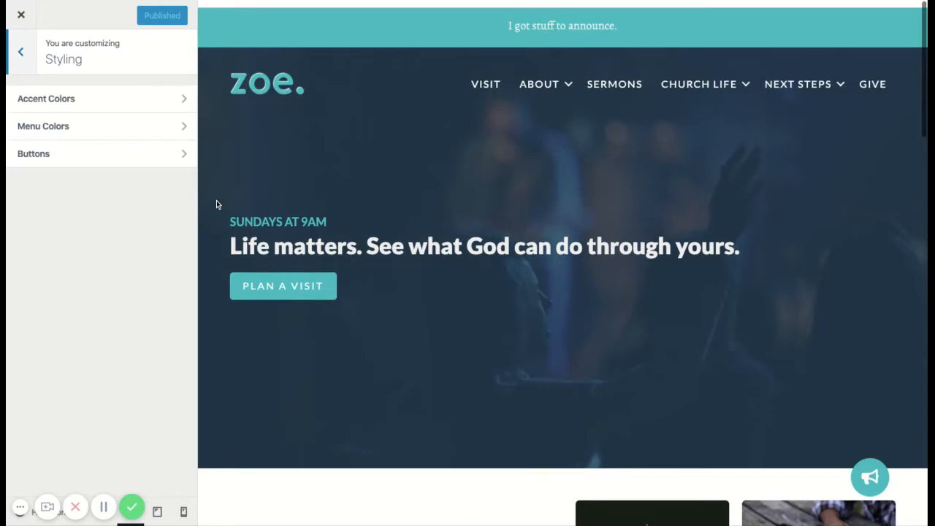
pyautogui.click(132, 106)
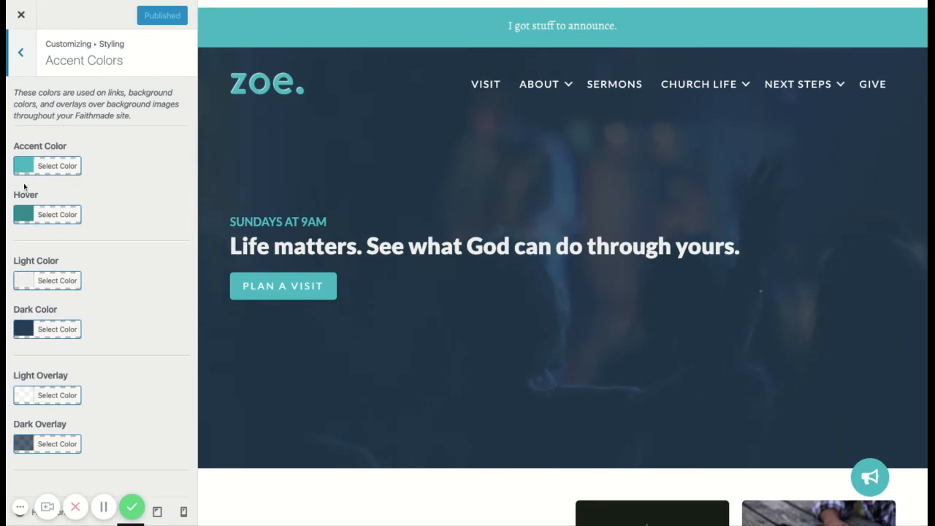
# Examine the homepage preview down to the footer for where the light and dark accent colors are used.
pyautogui.scroll(-4, 352, 434)
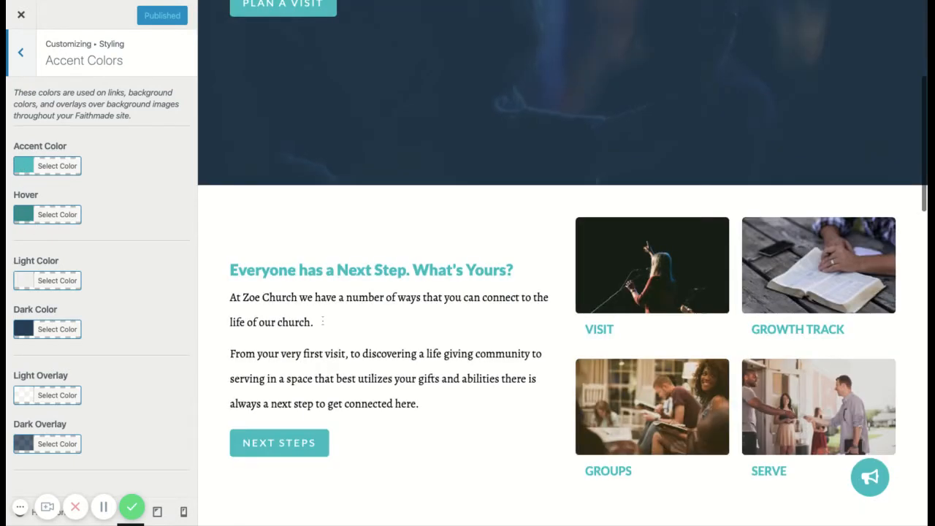
pyautogui.click(24, 284)
pyautogui.click(141, 228)
pyautogui.scroll(-5, 322, 319)
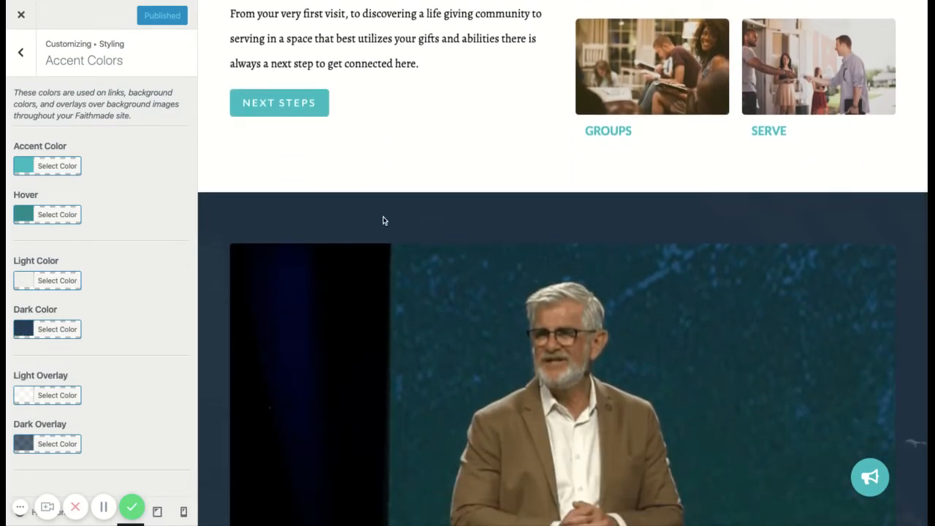
pyautogui.scroll(-10, 296, 230)
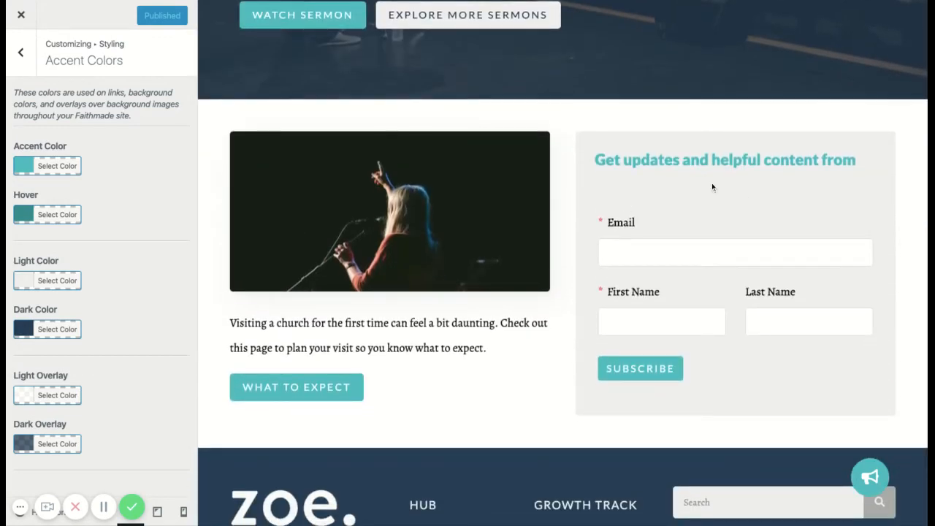
pyautogui.scroll(-3, 340, 378)
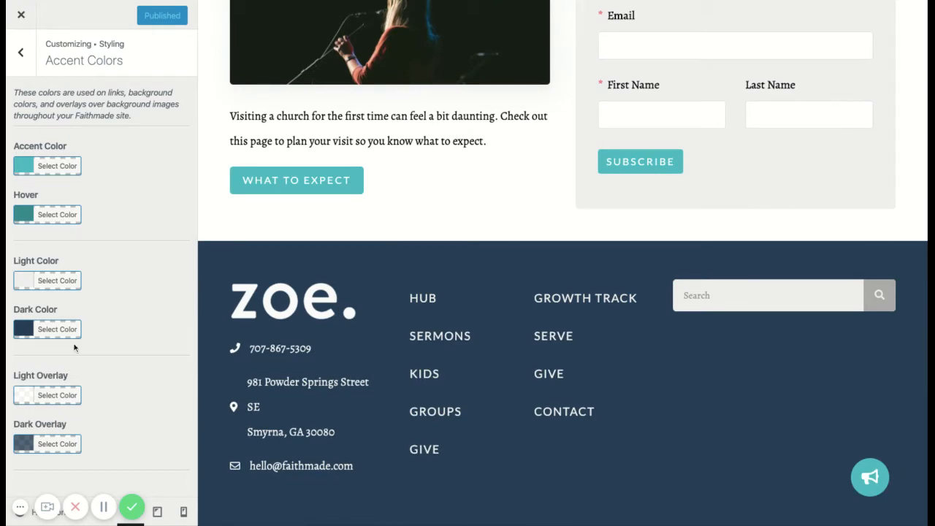
pyautogui.scroll(15, 338, 256)
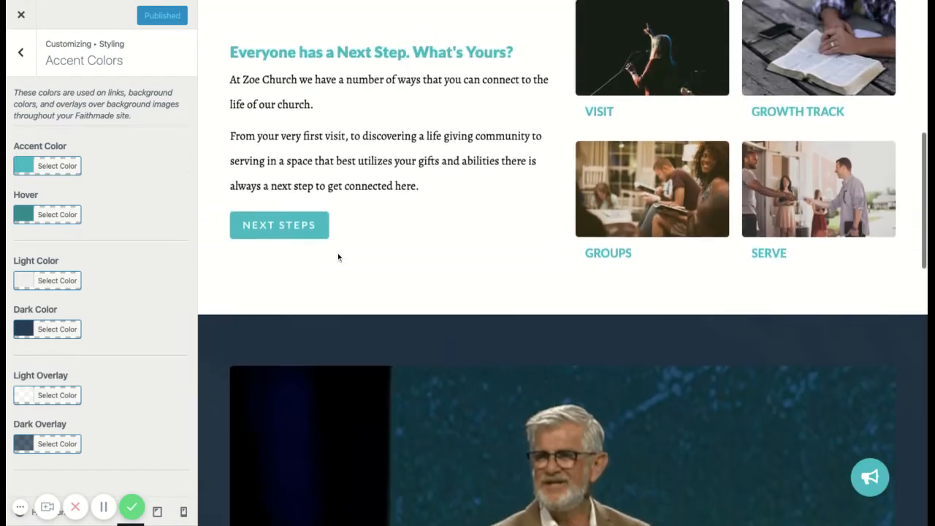
pyautogui.scroll(2, 338, 256)
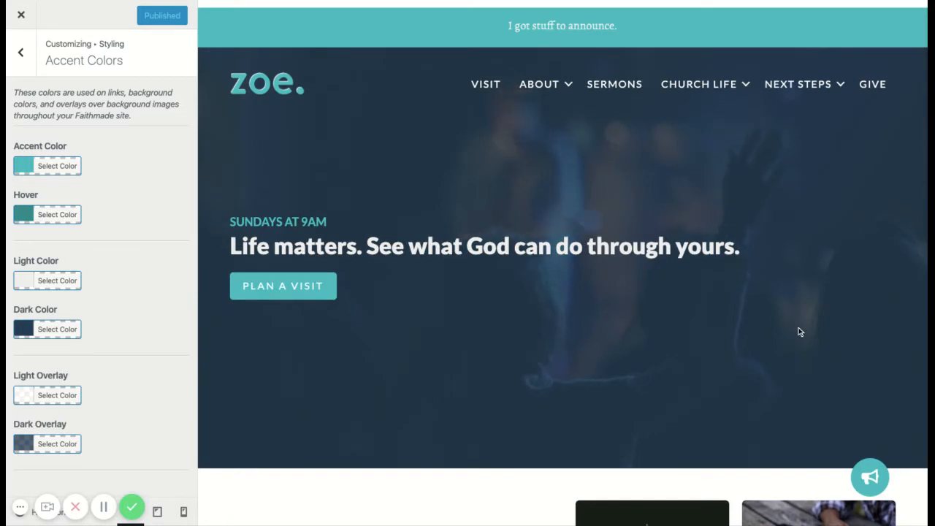
# Try a green Dark Overlay color of rgba(129,215,66,0.62) over the background images.
pyautogui.click(19, 445)
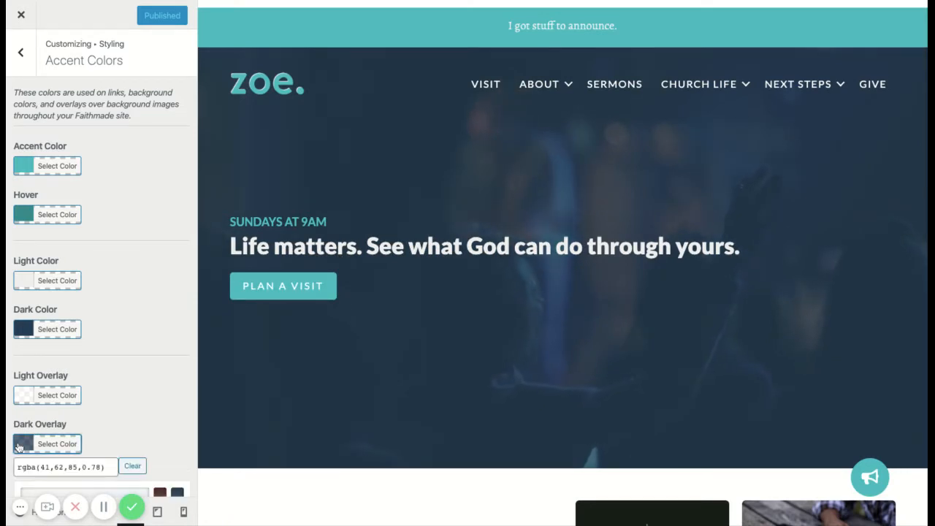
pyautogui.scroll(-2, 122, 384)
pyautogui.doubleClick(71, 319)
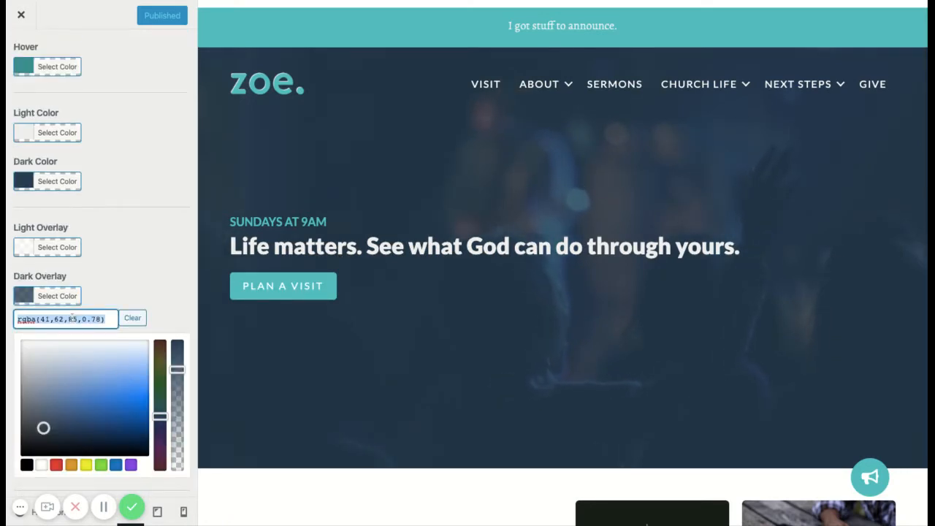
pyautogui.click(101, 465)
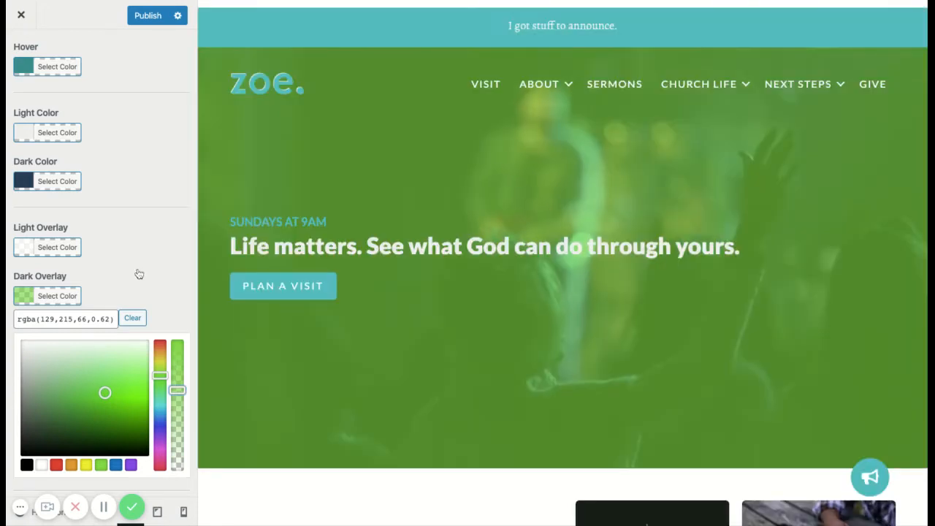
pyautogui.scroll(-1, 146, 263)
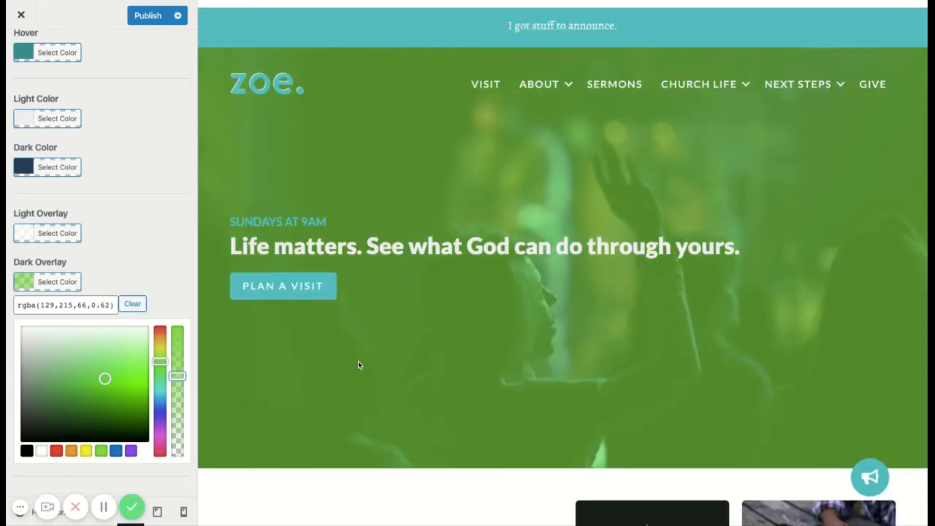
# Restore the Dark Overlay color to the copied value rgba(41,62,85,0.78).
pyautogui.tripleClick(71, 306)
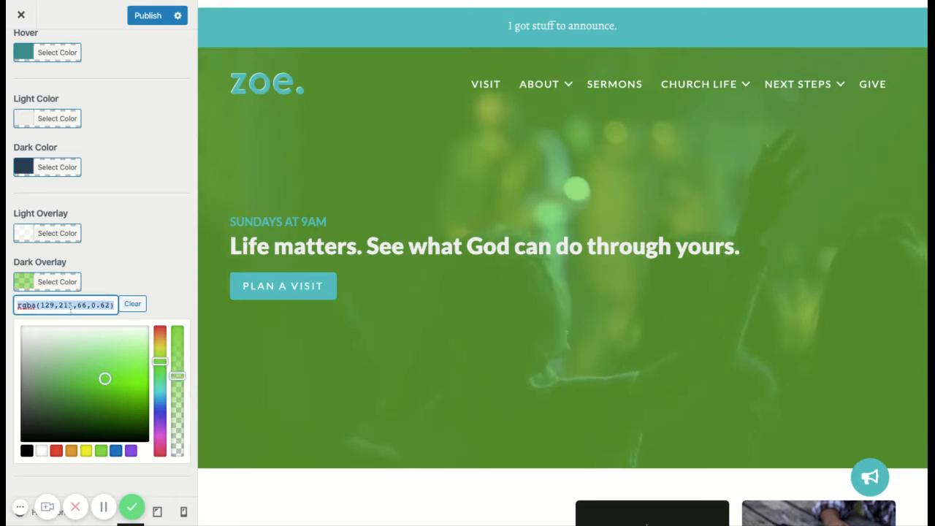
pyautogui.hotkey('ctrl', 'v')
pyautogui.click(111, 229)
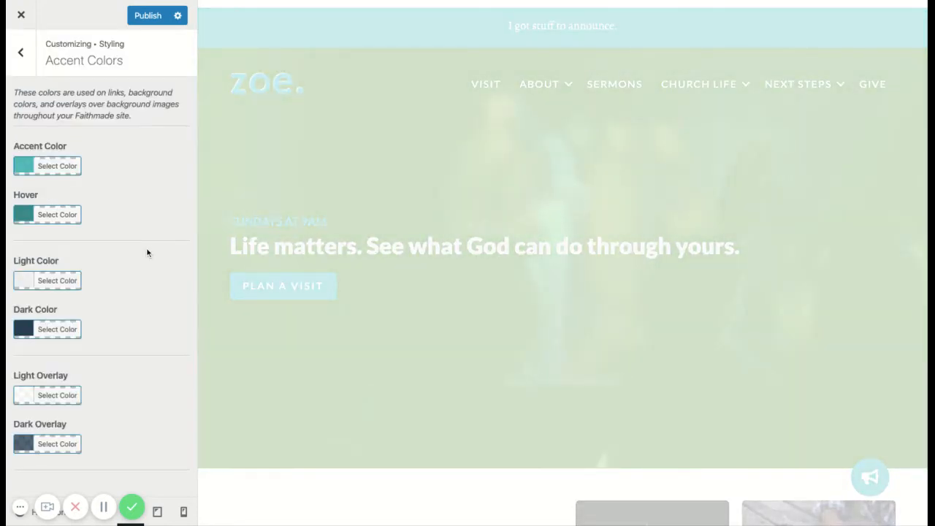
# Open the Menu Colors settings and examine the menu links and the Church Life submenu in the preview.
pyautogui.click(21, 55)
pyautogui.click(85, 132)
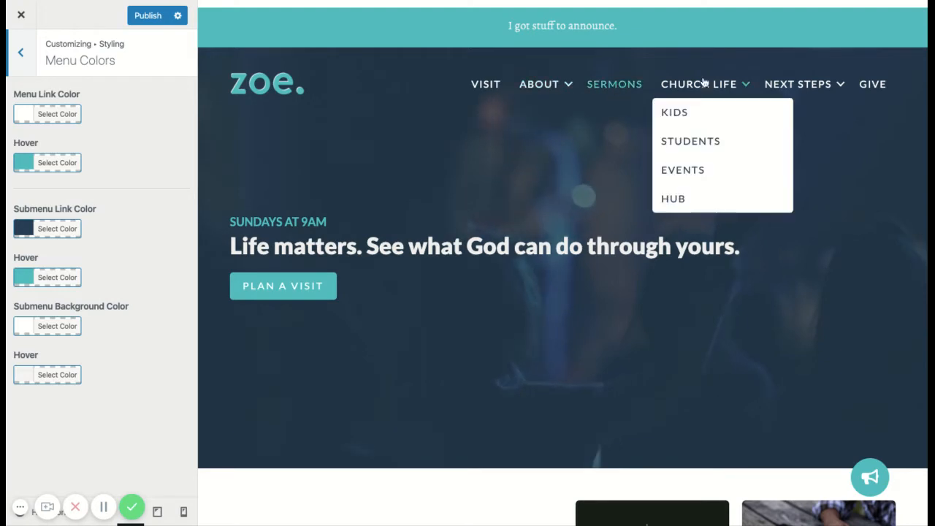
pyautogui.click(23, 117)
pyautogui.click(23, 117)
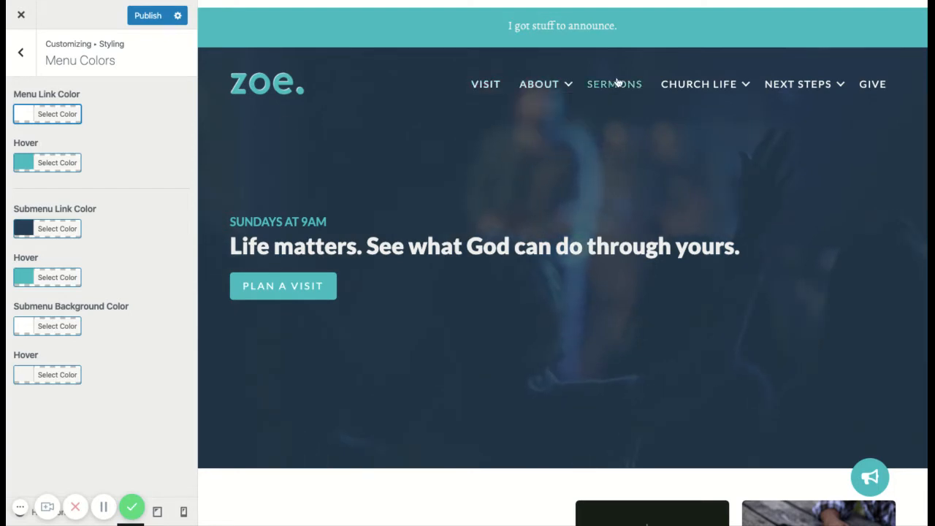
pyautogui.moveTo(735, 83)
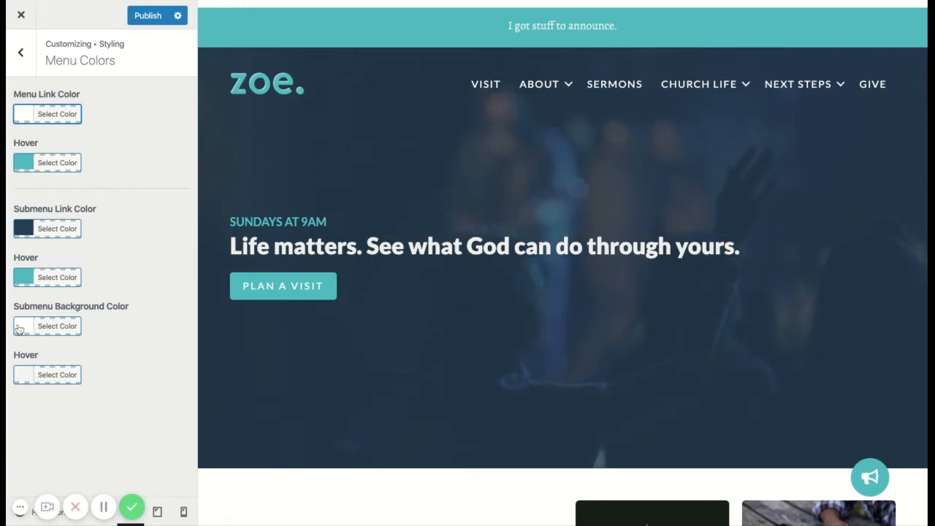
pyautogui.moveTo(709, 94)
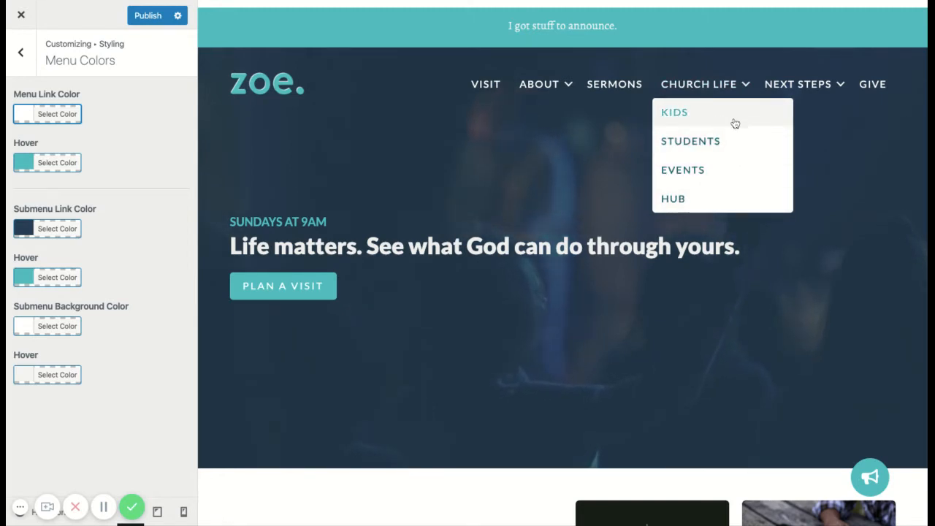
# Open the Sitewide button settings under Styling and bring the homepage buttons into view.
pyautogui.click(22, 53)
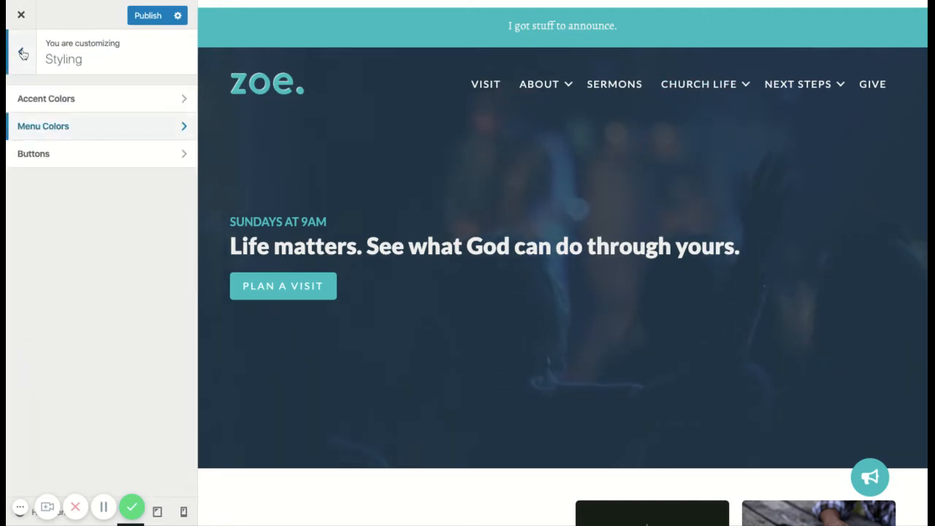
pyautogui.click(107, 153)
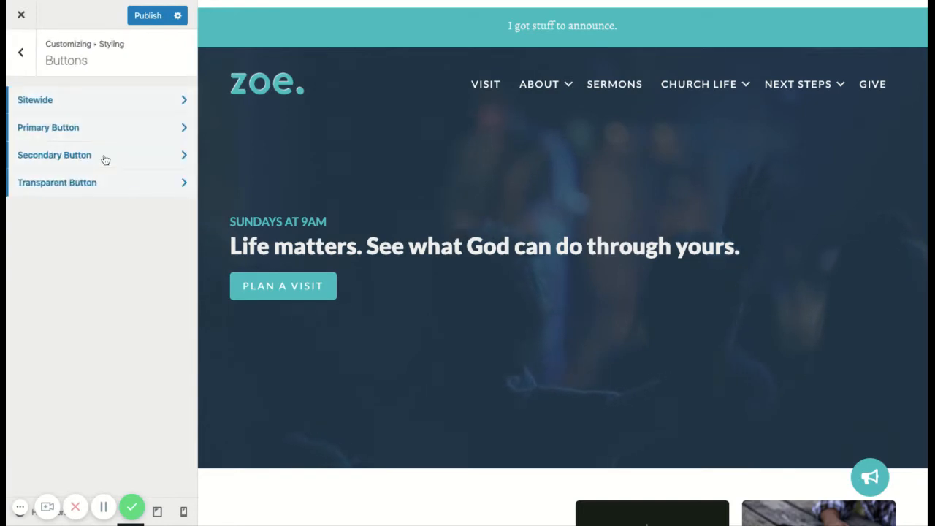
pyautogui.click(127, 100)
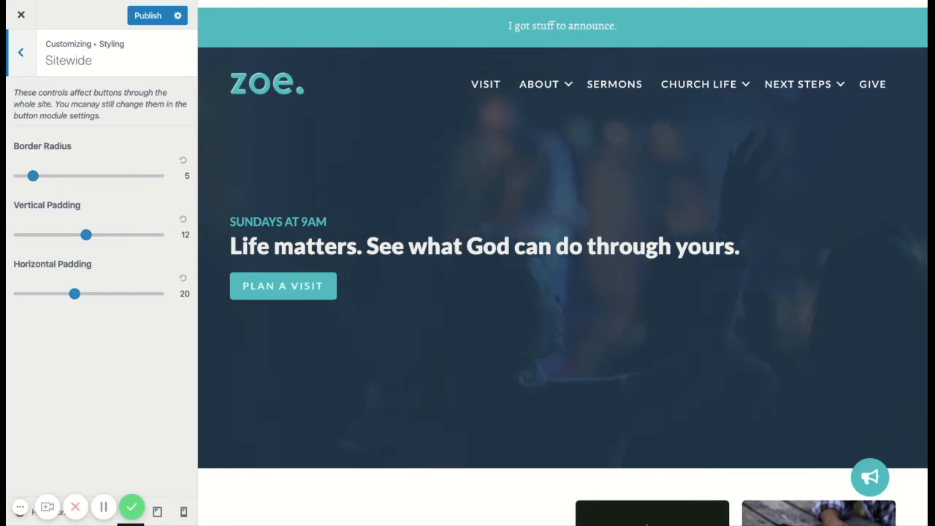
pyautogui.scroll(-3, 310, 236)
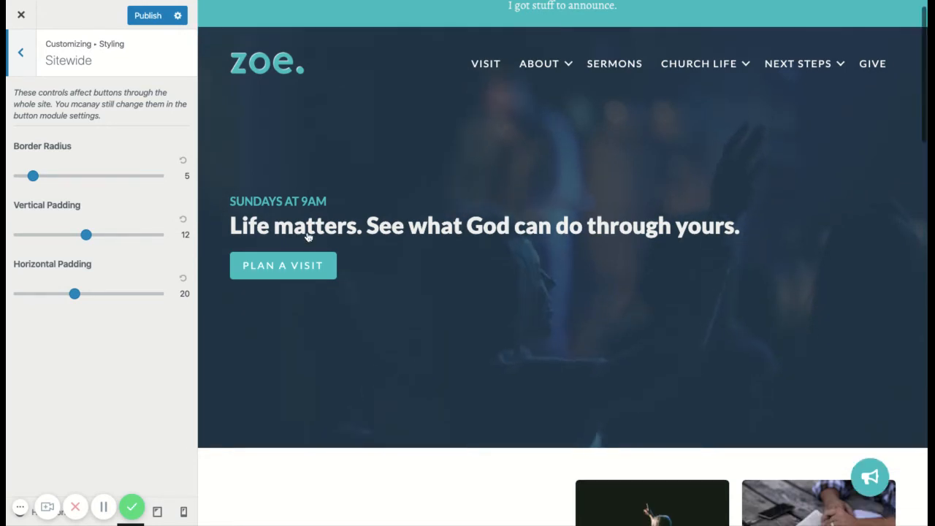
pyautogui.scroll(-1, 305, 314)
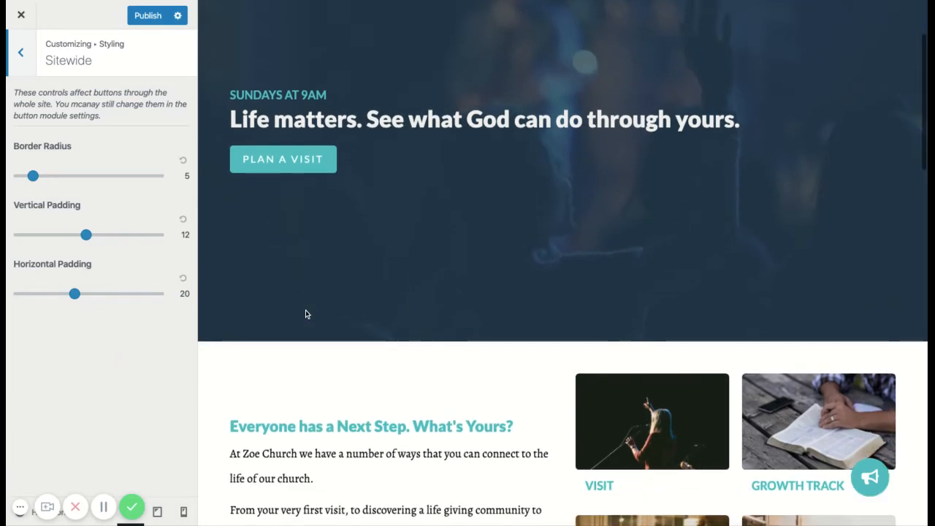
# Try sitewide button border radius values of 0 and 30.
pyautogui.moveTo(33, 176); pyautogui.dragTo(20, 177)
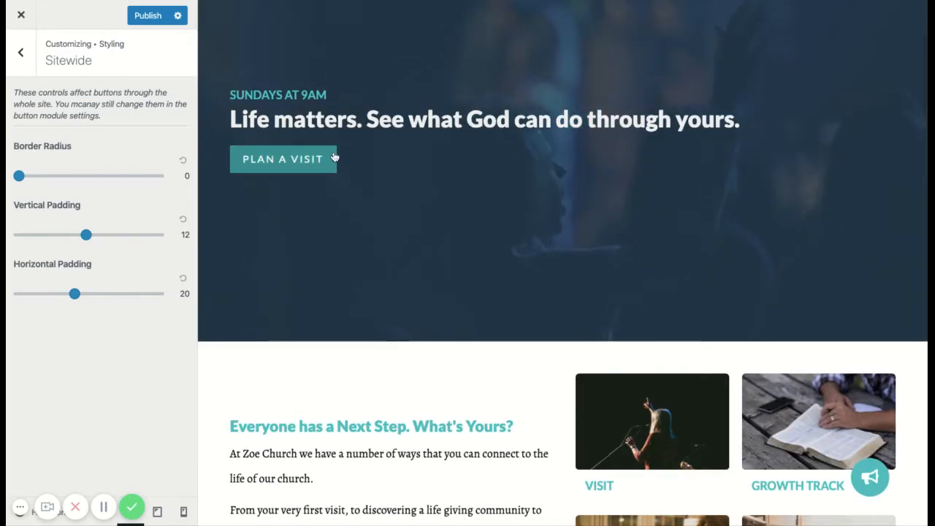
pyautogui.moveTo(19, 176); pyautogui.dragTo(102, 175)
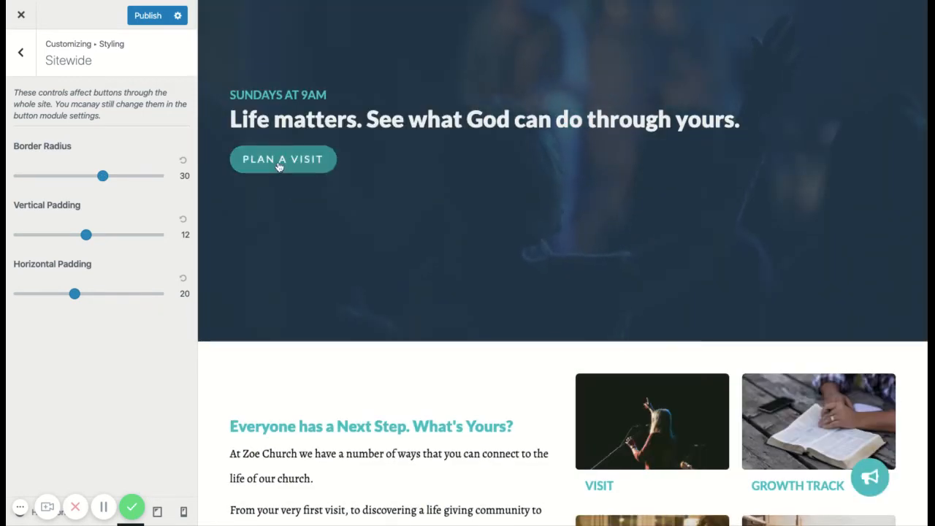
pyautogui.scroll(-3, 400, 315)
pyautogui.scroll(-4, 400, 314)
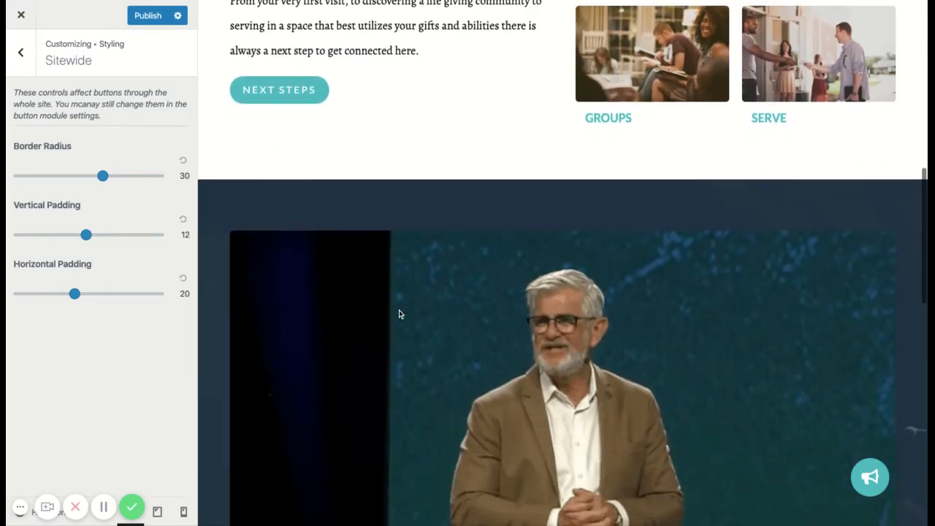
# Set the sitewide button border radius to 4 and check the buttons in the homepage preview.
pyautogui.scroll(-4, 366, 249)
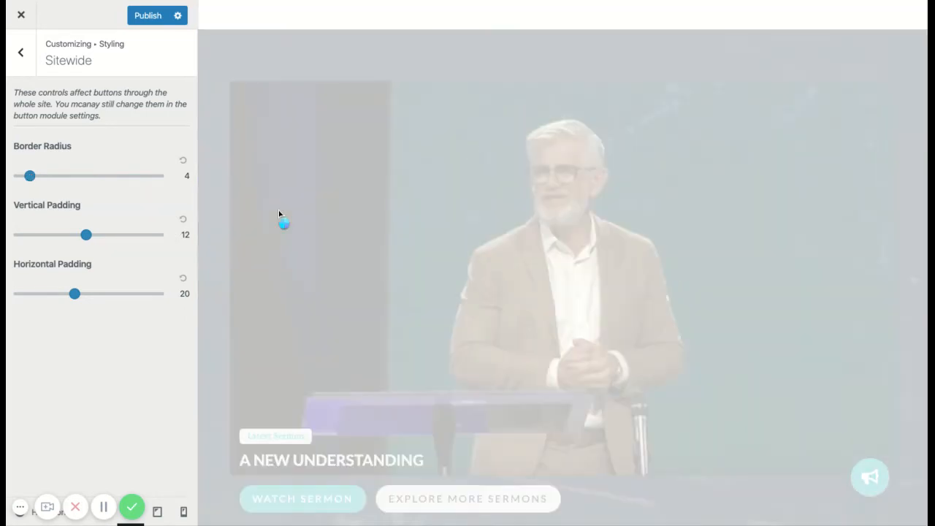
pyautogui.scroll(6, 281, 216)
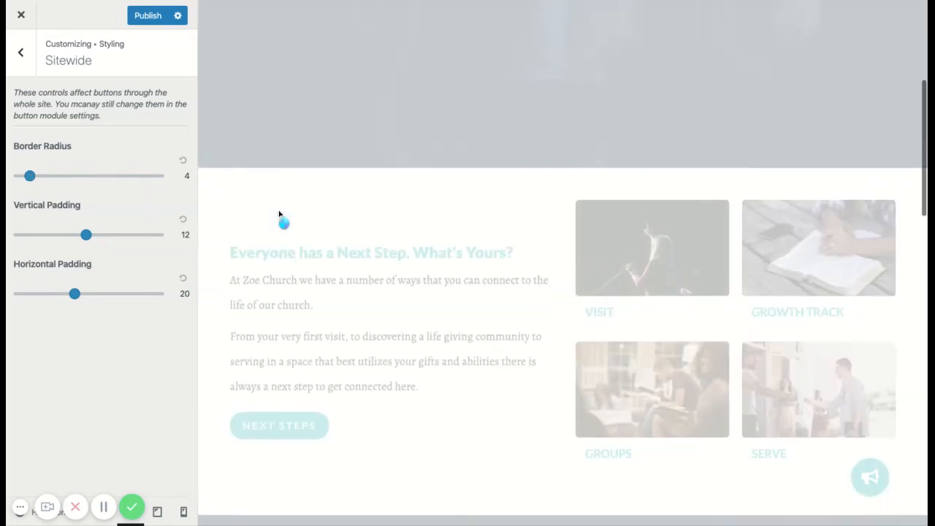
pyautogui.scroll(-1, 562, 263)
pyautogui.scroll(7, 562, 263)
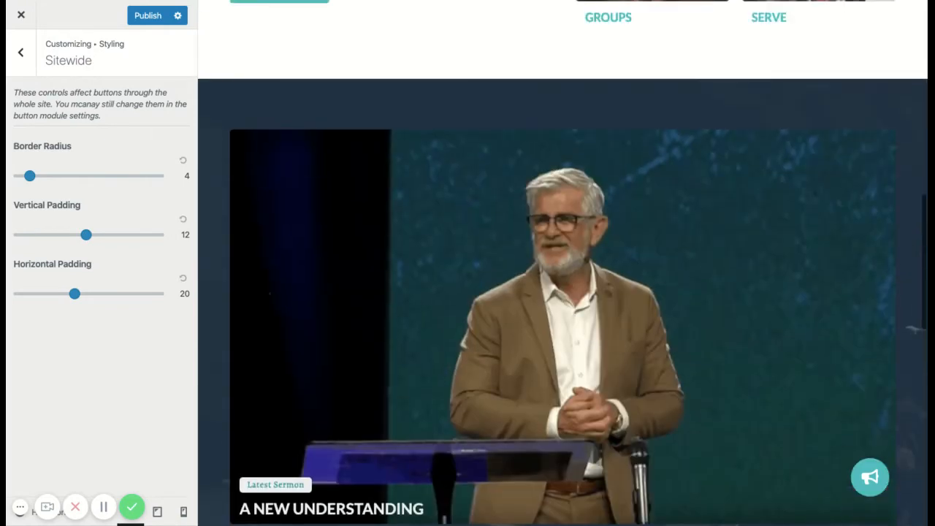
pyautogui.scroll(6, 563, 263)
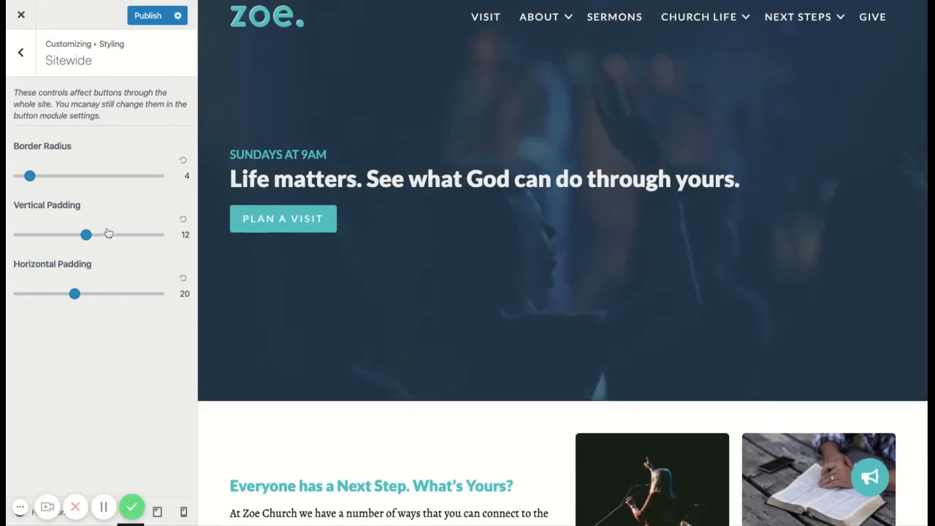
# Set the sitewide button vertical padding to 18 and horizontal padding to 30, and check the homepage buttons.
pyautogui.click(119, 235)
pyautogui.click(104, 293)
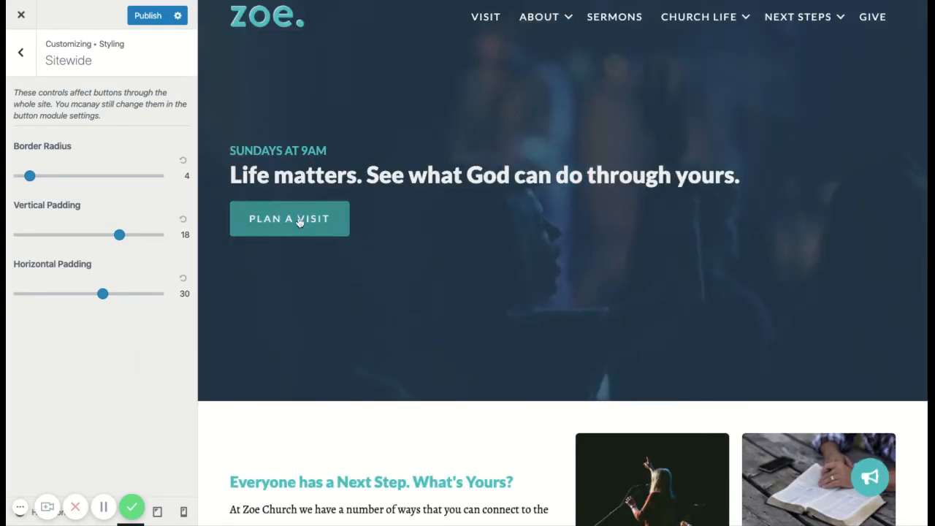
pyautogui.scroll(-5, 348, 366)
pyautogui.scroll(-5, 308, 309)
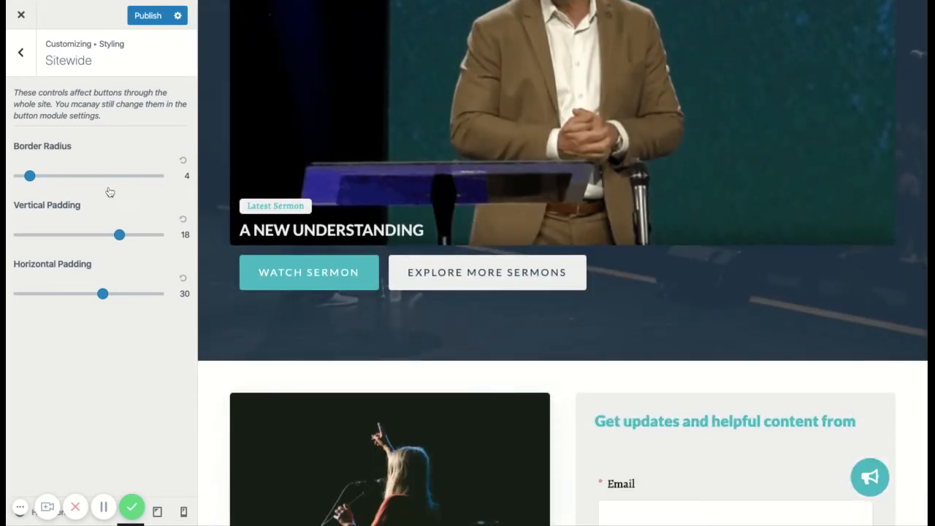
# Open the Primary Button settings under Styling and review the primary buttons on the homepage against their colour and border options.
pyautogui.click(18, 55)
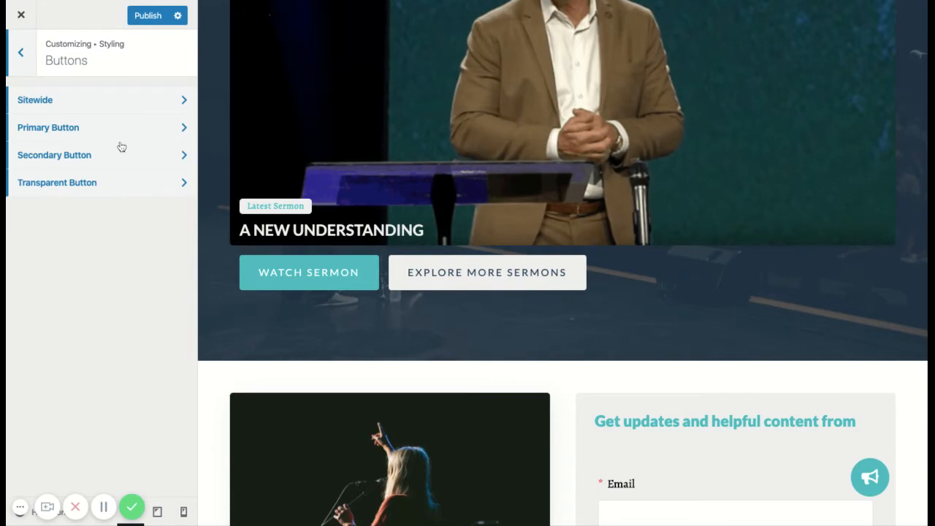
pyautogui.scroll(10, 312, 224)
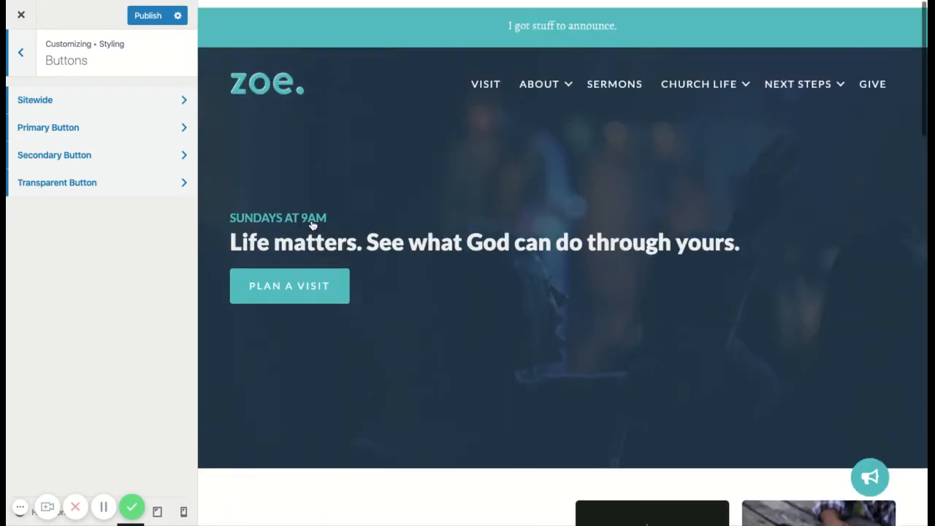
pyautogui.click(146, 129)
pyautogui.scroll(-5, 376, 387)
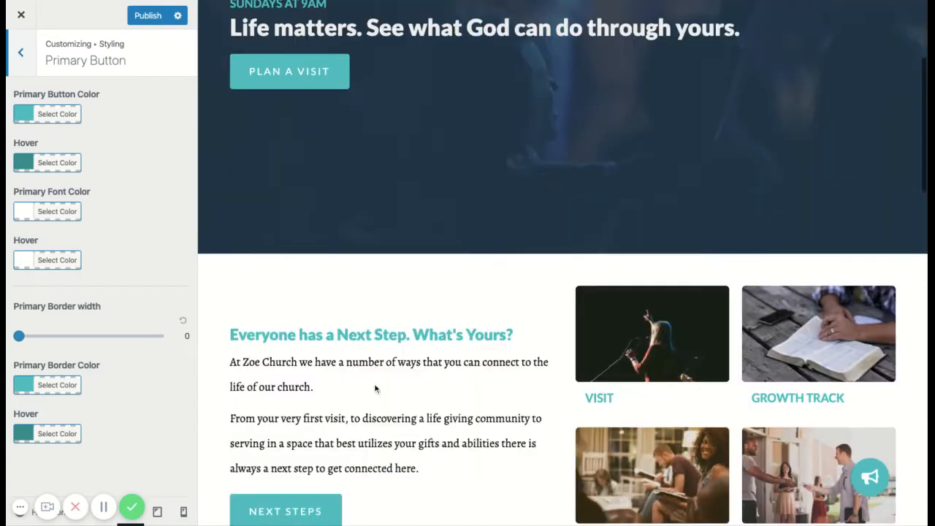
pyautogui.scroll(-5, 402, 355)
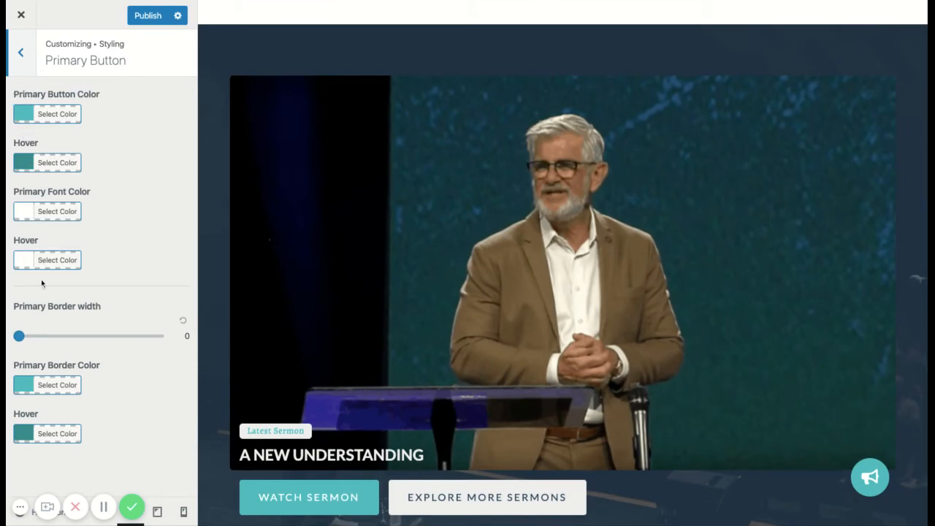
pyautogui.scroll(10, 300, 151)
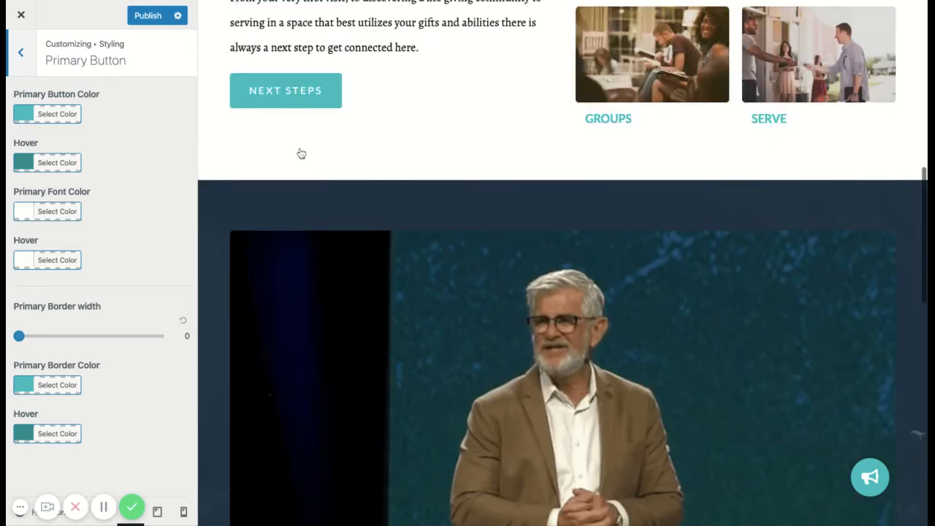
pyautogui.press('Escape')
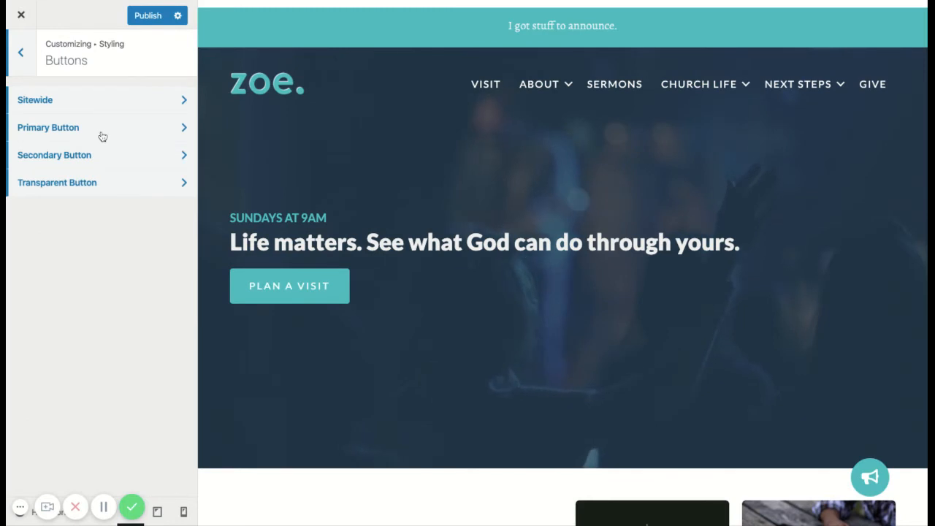
# Open the Secondary Button settings and check how the secondary button looks on the Give page.
pyautogui.click(121, 155)
pyautogui.scroll(-3, 380, 375)
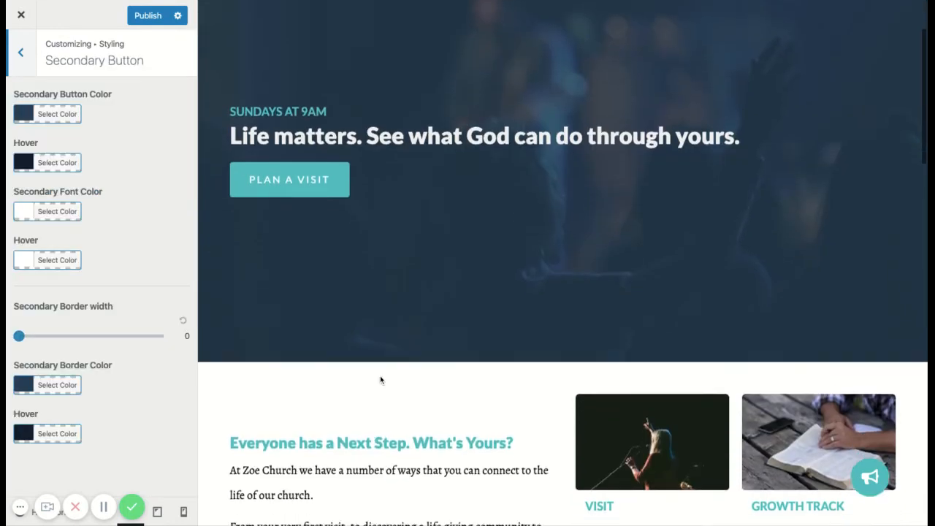
pyautogui.scroll(3, 572, 156)
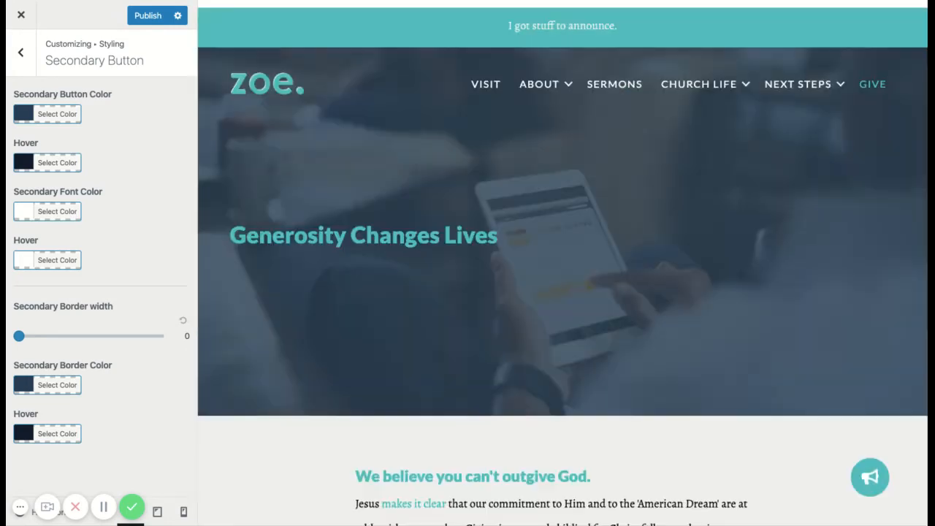
pyautogui.scroll(-15, 456, 329)
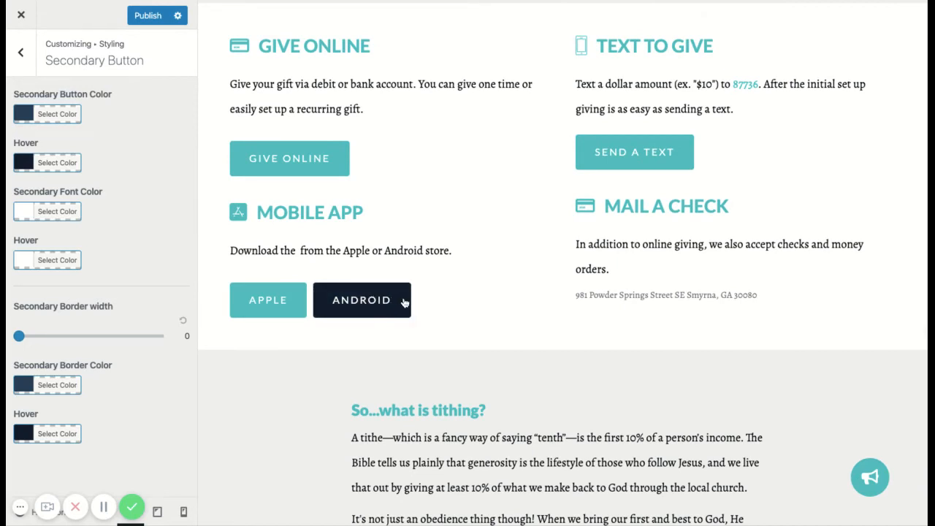
pyautogui.click(21, 54)
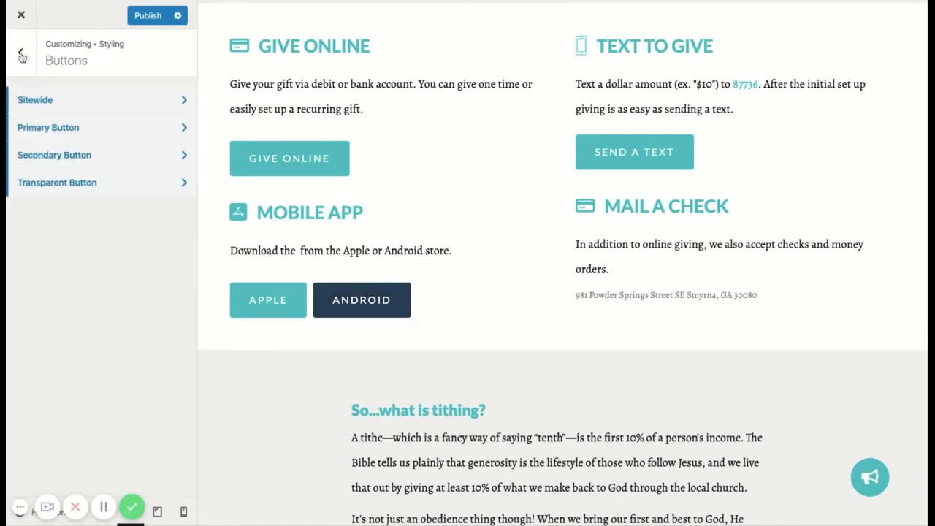
# Open the Transparent Button settings, look over the Give page, and inspect the opacity control of the transparent button color.
pyautogui.click(92, 182)
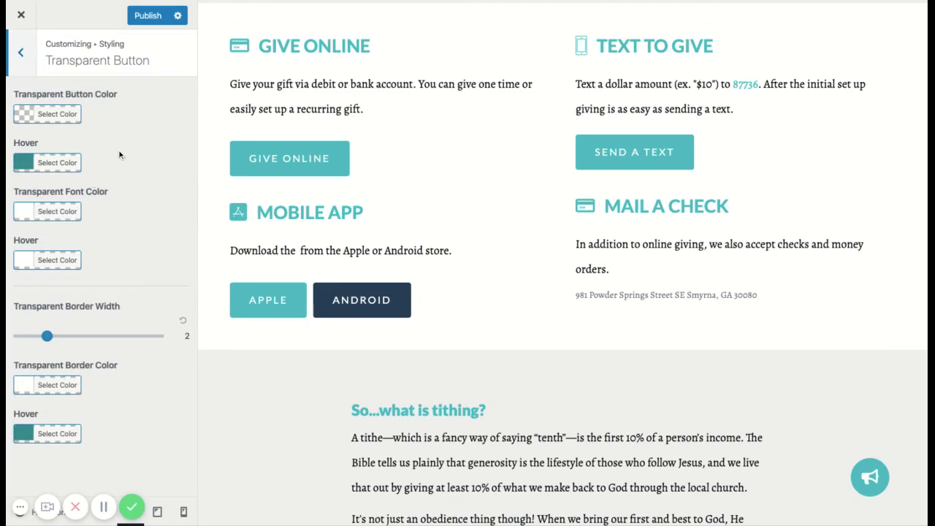
pyautogui.scroll(-4, 425, 214)
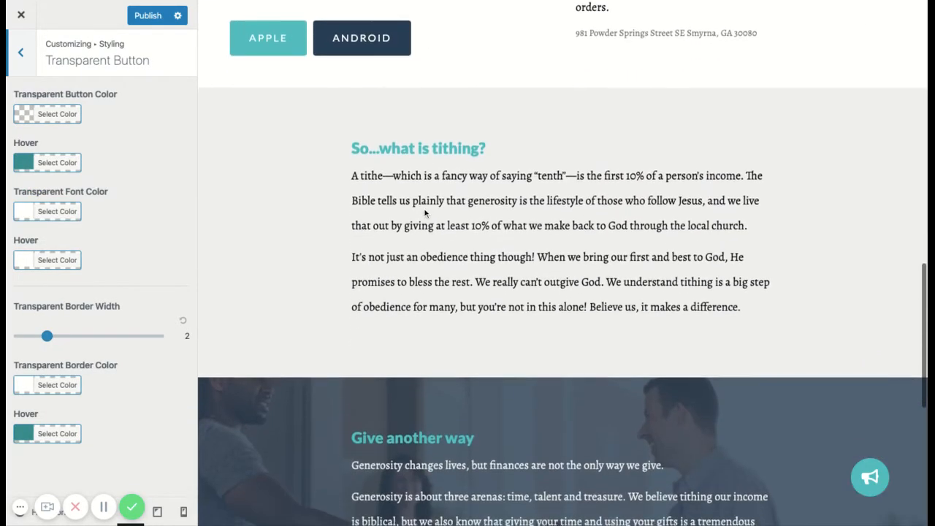
pyautogui.scroll(6, 425, 213)
pyautogui.scroll(3, 425, 213)
pyautogui.scroll(4, 425, 214)
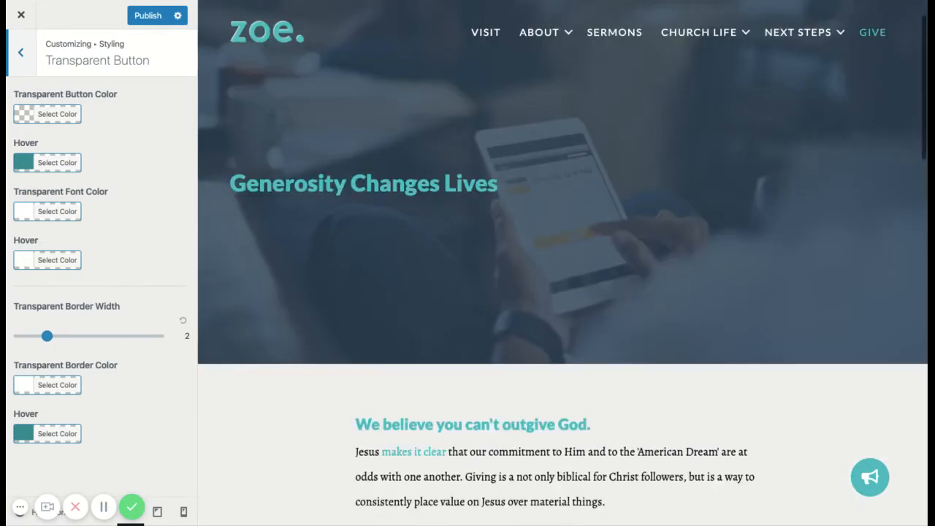
pyautogui.click(28, 116)
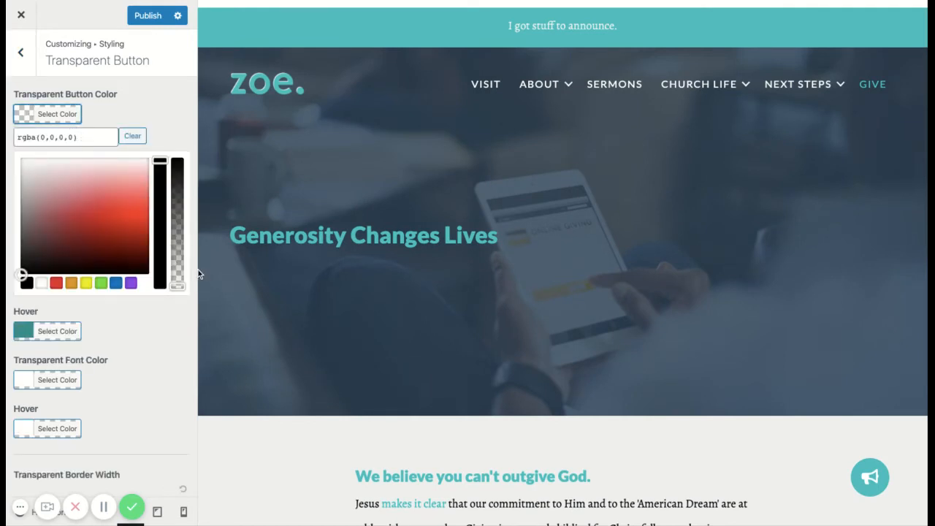
pyautogui.moveTo(180, 288)
pyautogui.mouseDown()
pyautogui.moveTo(181, 201)
pyautogui.moveTo(182, 287)
pyautogui.mouseUp()
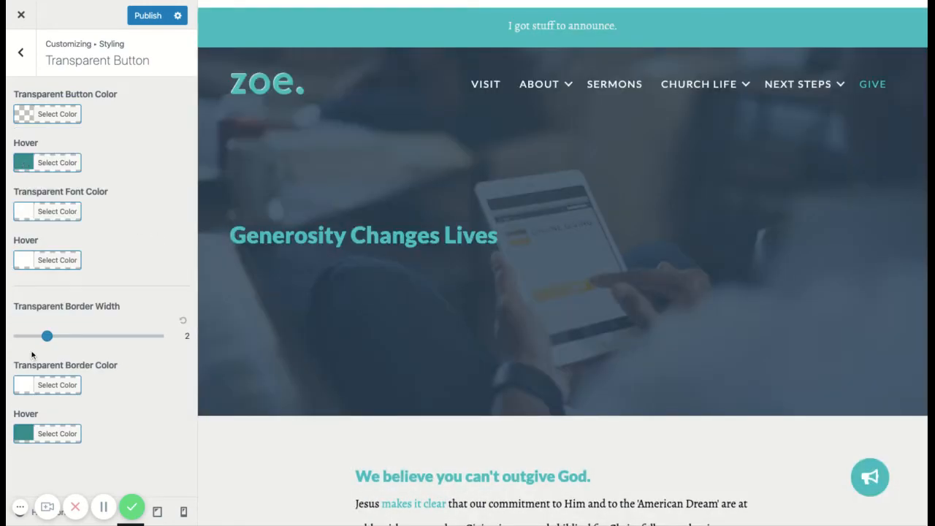
pyautogui.click(21, 52)
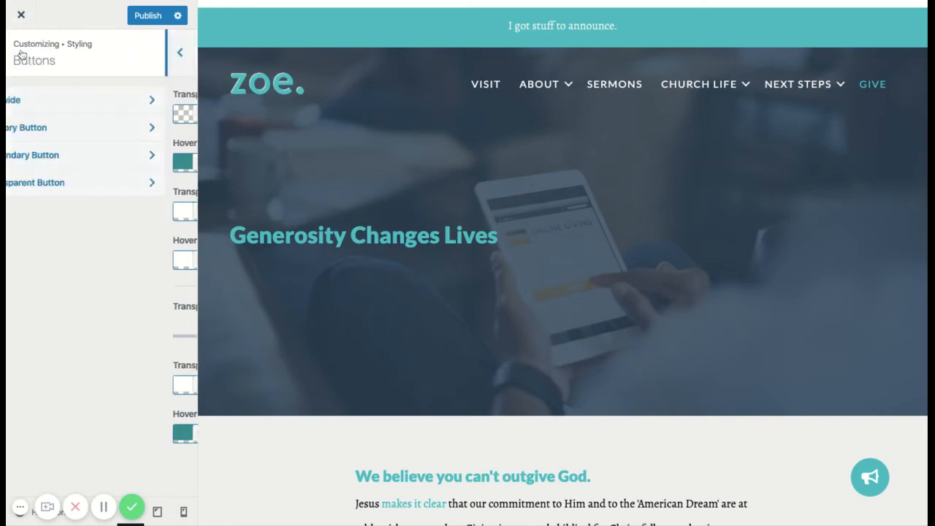
# Load the homepage in the preview, return to the Styling section and review the buttons down the page.
pyautogui.click(231, 85)
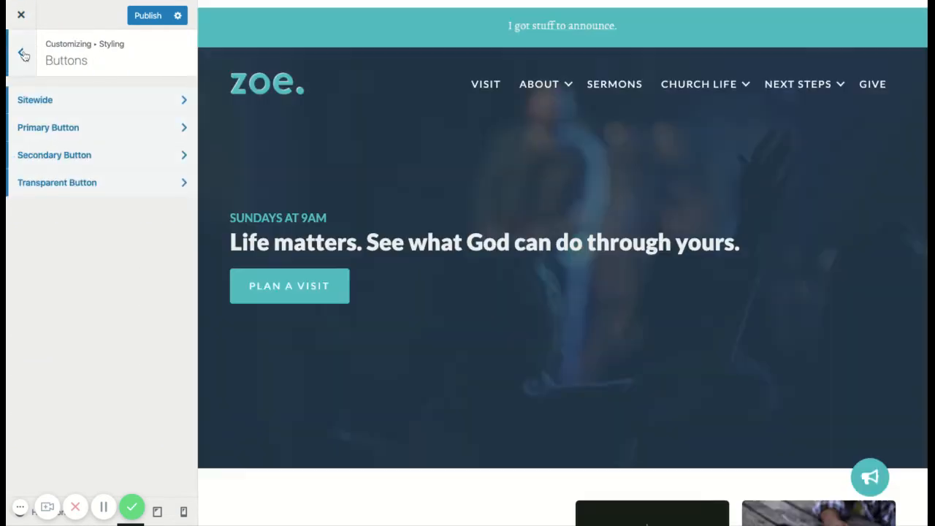
pyautogui.click(20, 52)
pyautogui.scroll(-5, 439, 316)
pyautogui.scroll(-7, 439, 315)
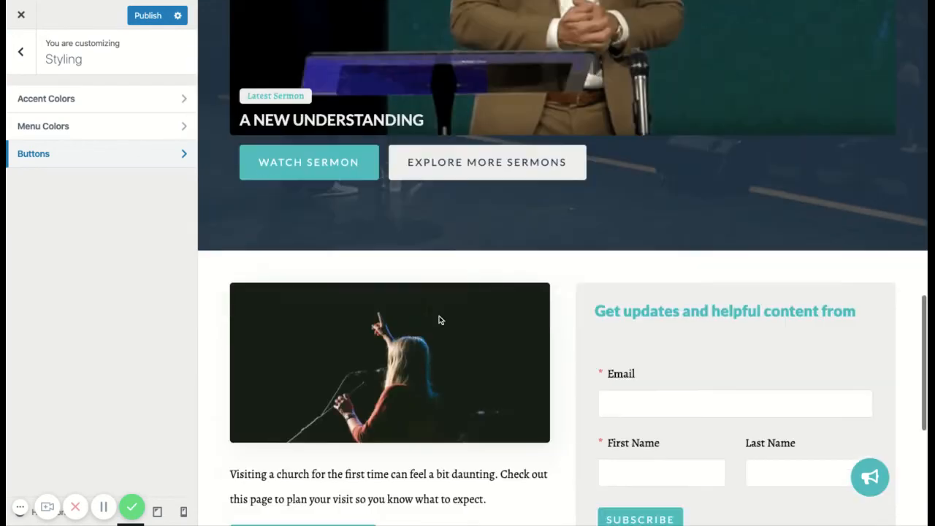
pyautogui.scroll(3, 439, 315)
pyautogui.scroll(2, 501, 285)
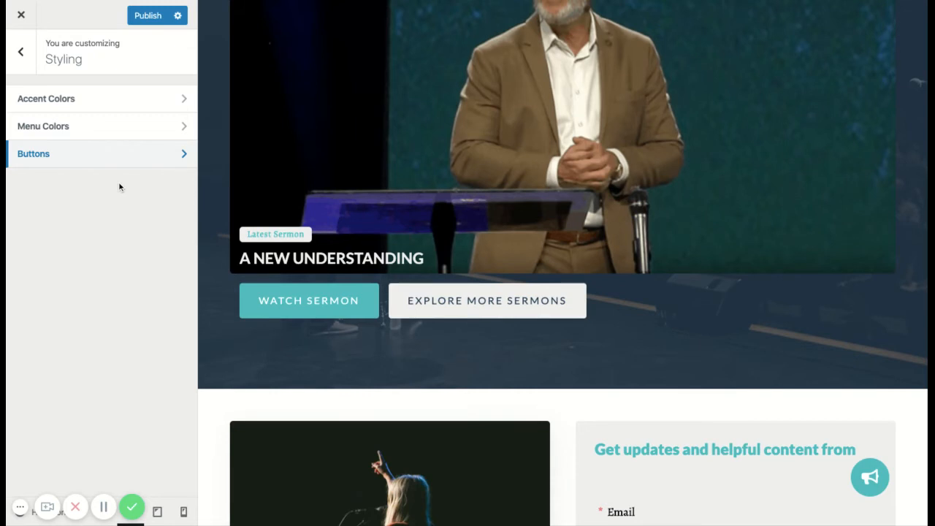
# Leave Styling, open the Typography section and view its Site Title / Tagline settings.
pyautogui.click(21, 53)
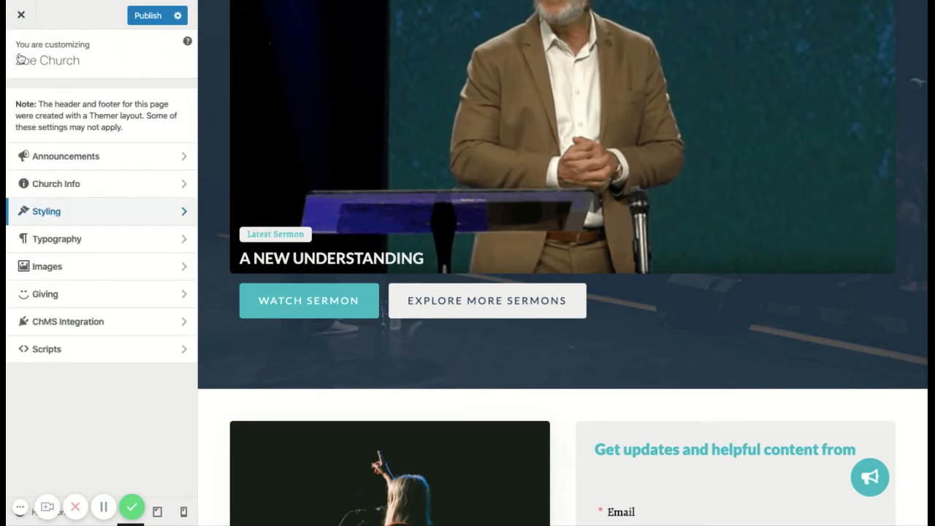
pyautogui.click(90, 211)
pyautogui.click(21, 53)
pyautogui.click(107, 239)
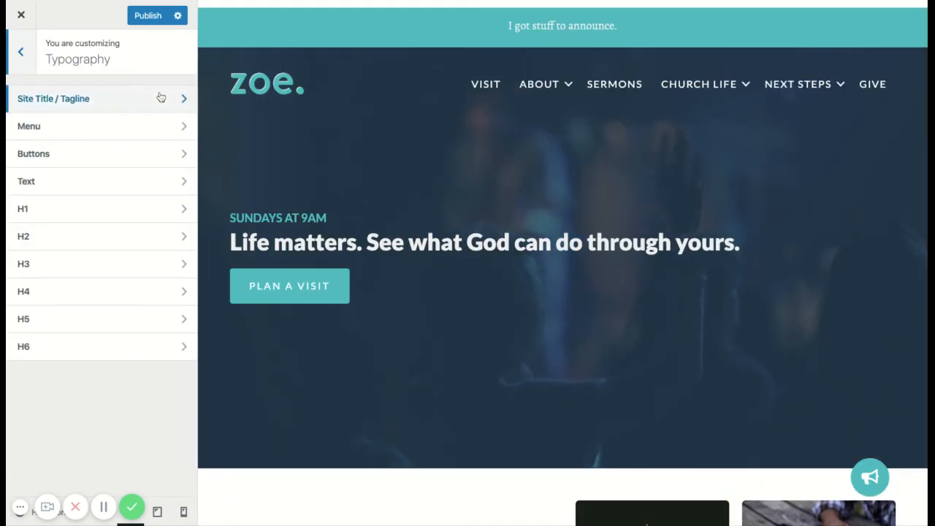
pyautogui.click(158, 98)
pyautogui.click(20, 51)
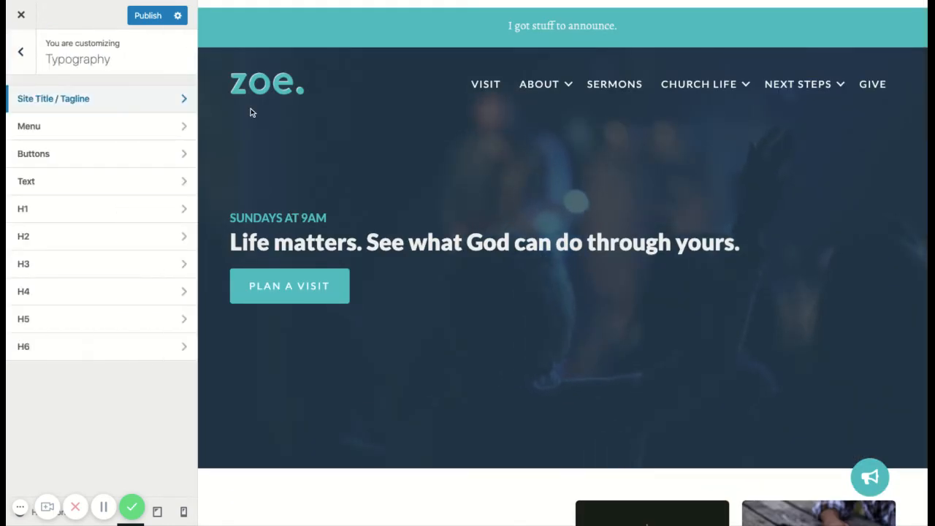
# Set the font family of the menu typography to Open Sans.
pyautogui.click(140, 126)
pyautogui.click(125, 167)
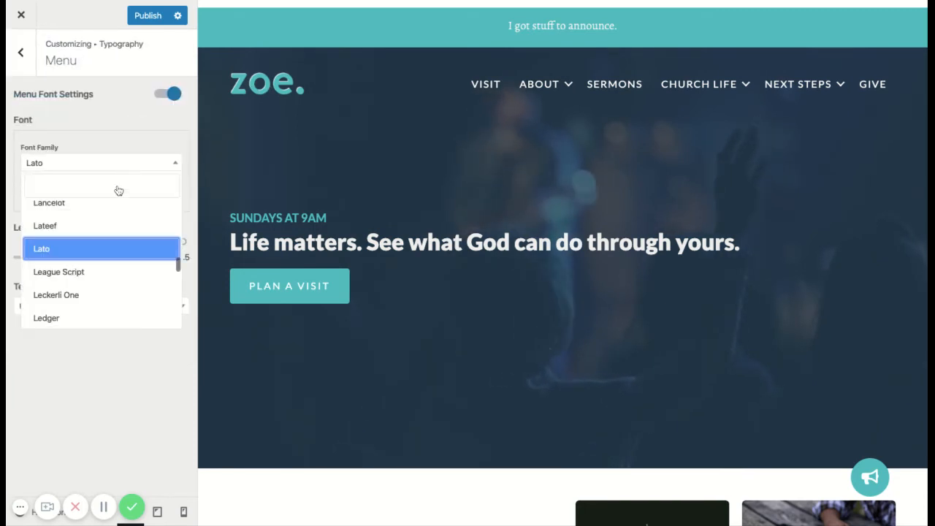
pyautogui.click(71, 187)
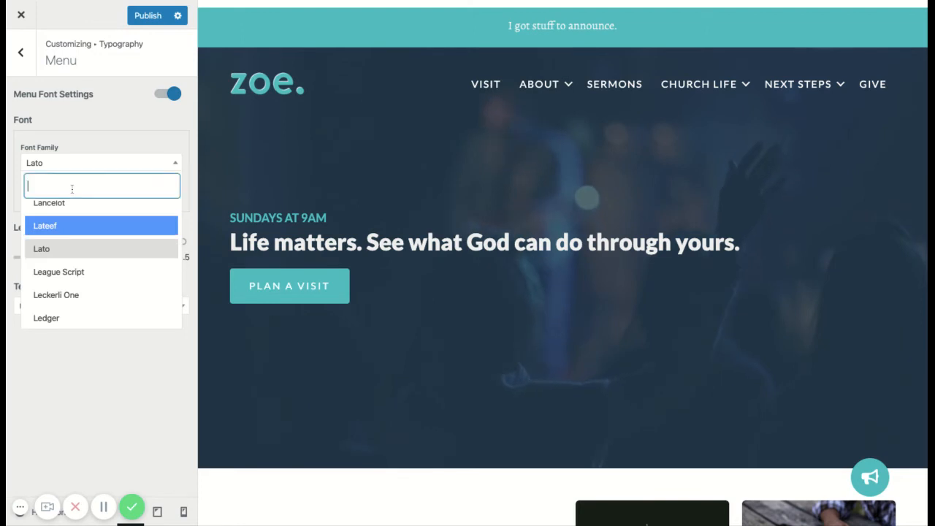
pyautogui.write('open')
pyautogui.click(65, 235)
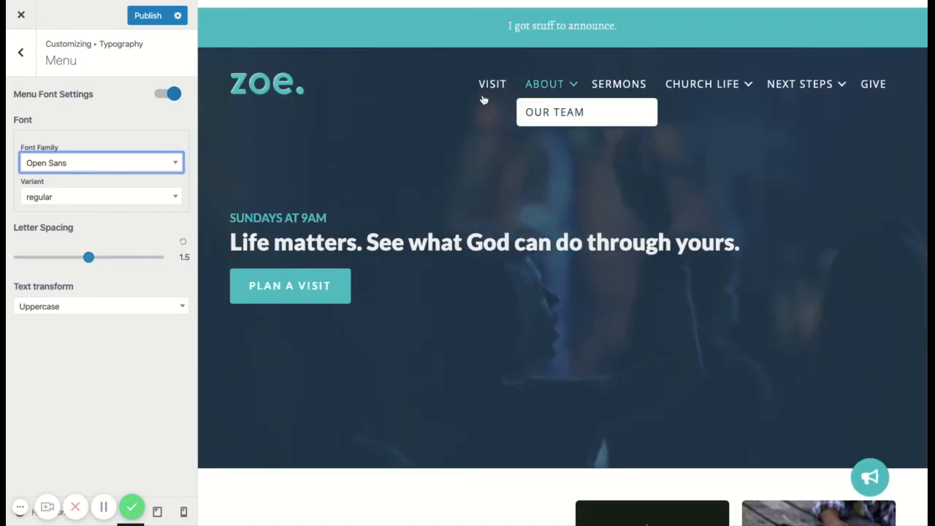
# Set the font family of the buttons typography to Open Sans.
pyautogui.click(22, 52)
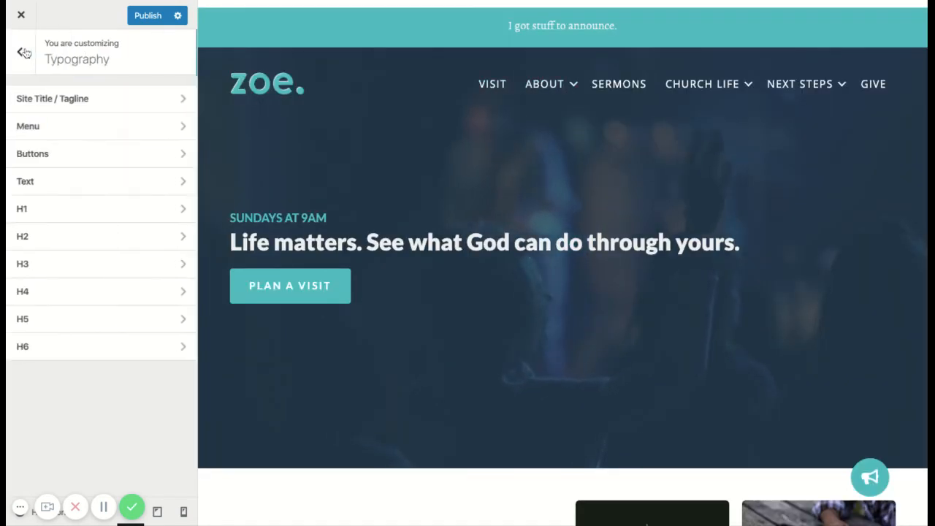
pyautogui.click(111, 153)
pyautogui.click(121, 140)
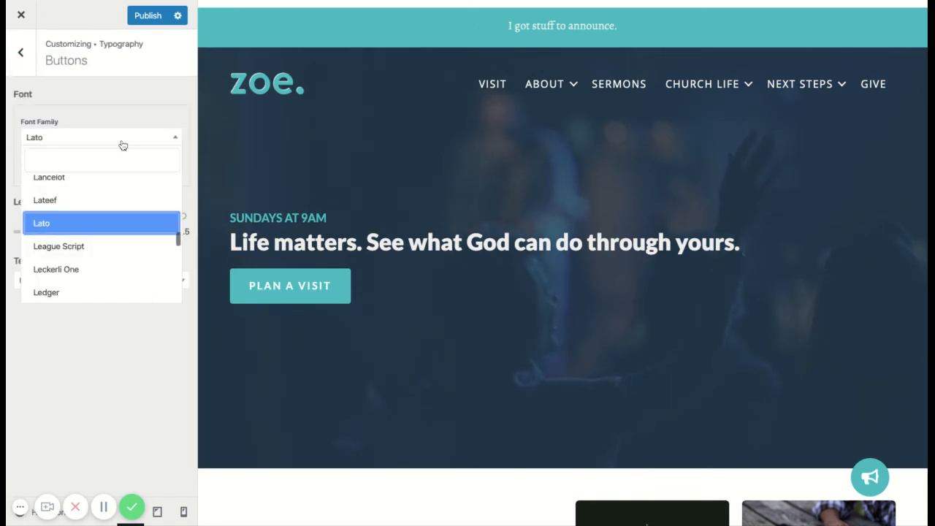
pyautogui.click(88, 155)
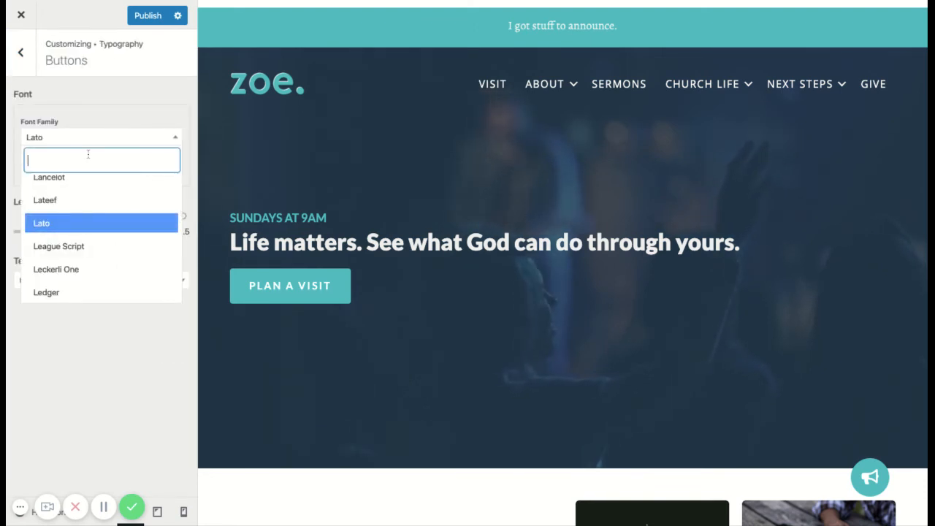
pyautogui.write('open')
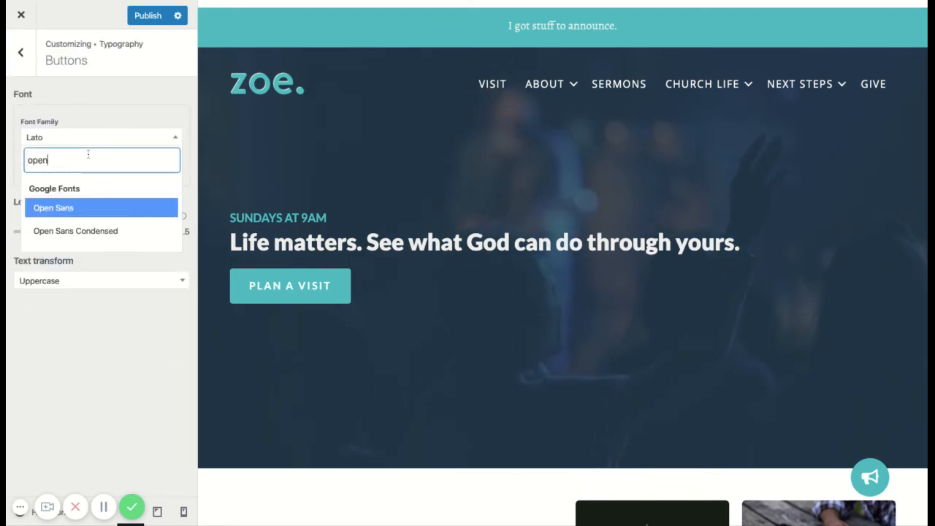
pyautogui.click(46, 209)
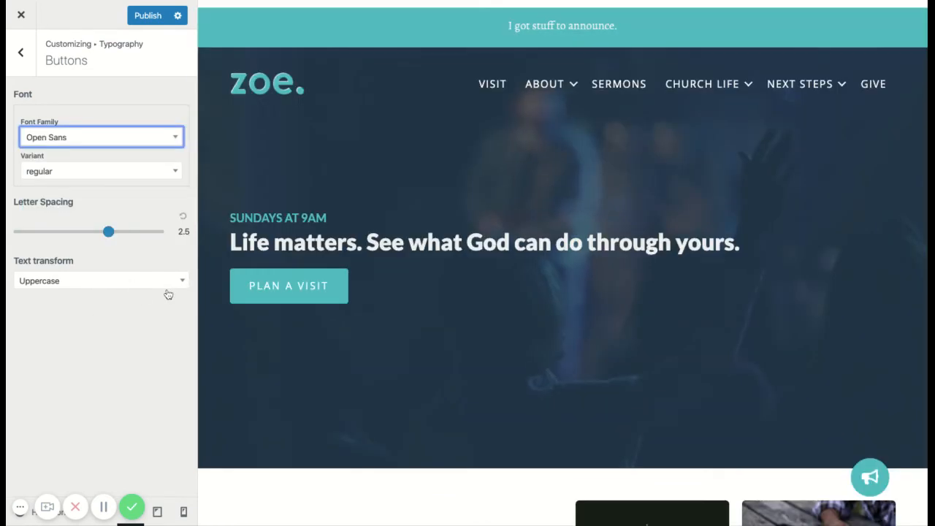
# Try None as the text transform for the buttons, then restore Uppercase.
pyautogui.click(171, 281)
pyautogui.click(82, 329)
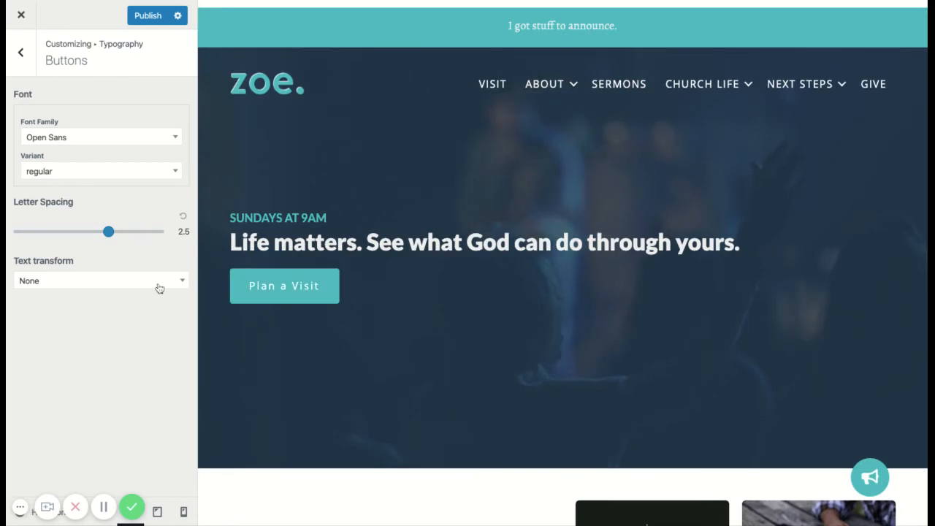
pyautogui.click(157, 284)
pyautogui.click(127, 351)
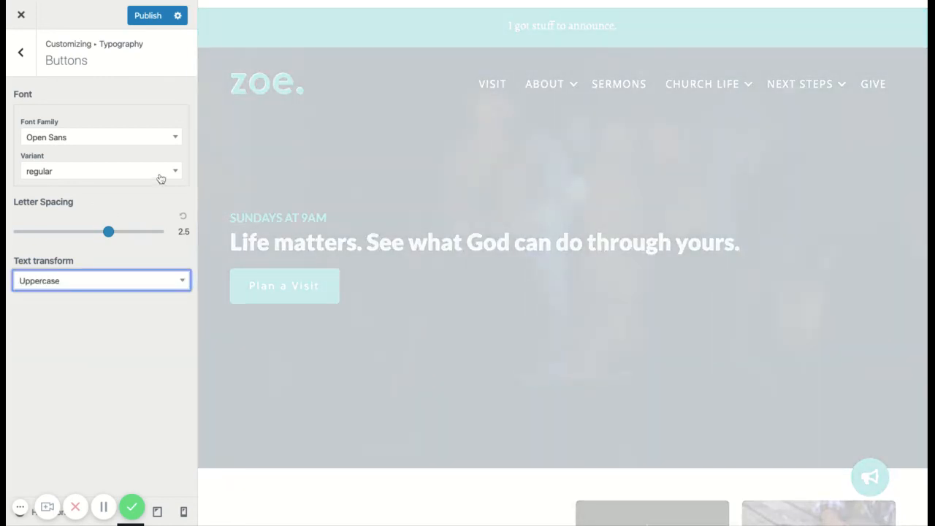
# Try variant 800 for the buttons font, settle on 600 and set the letter spacing to 4.
pyautogui.click(161, 176)
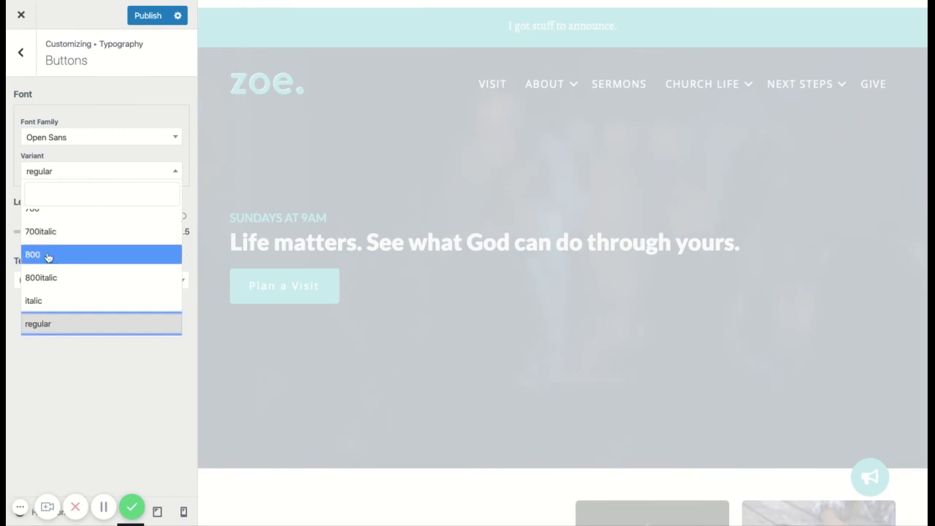
pyautogui.click(47, 255)
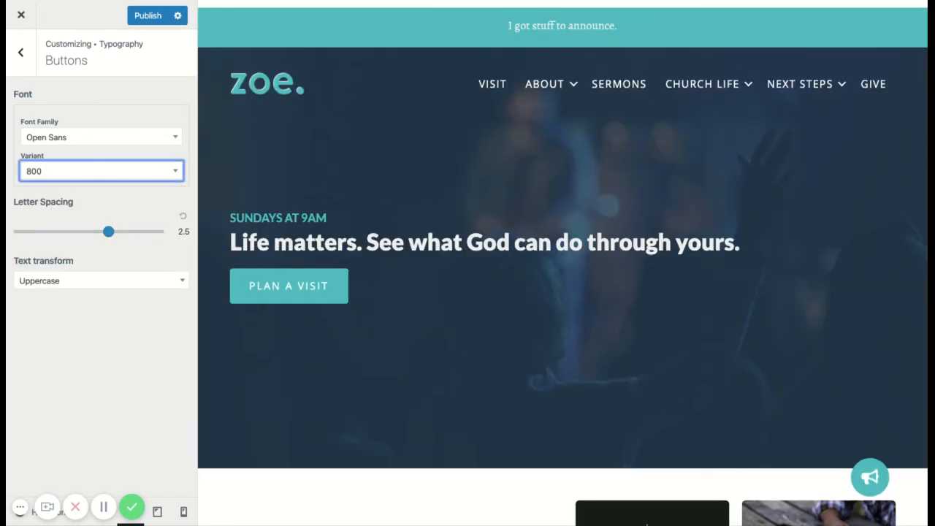
pyautogui.click(89, 181)
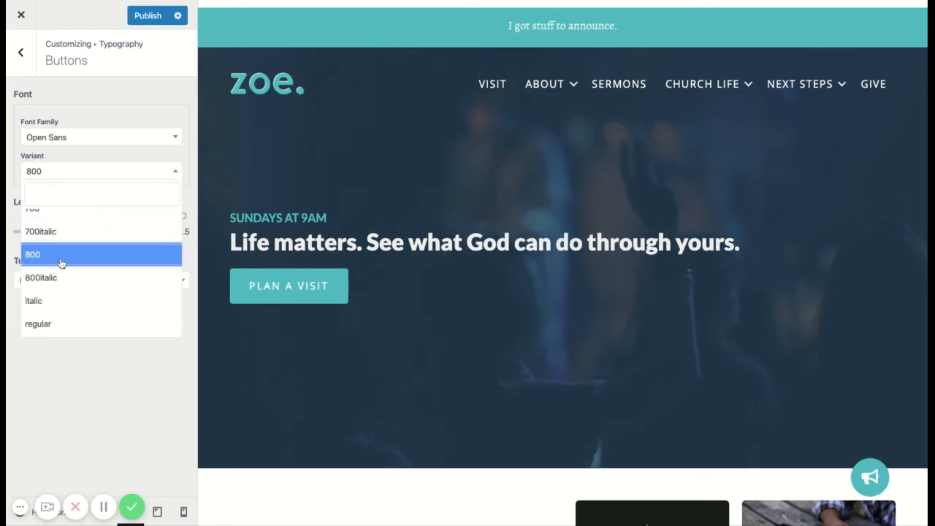
pyautogui.scroll(3, 63, 263)
pyautogui.click(45, 231)
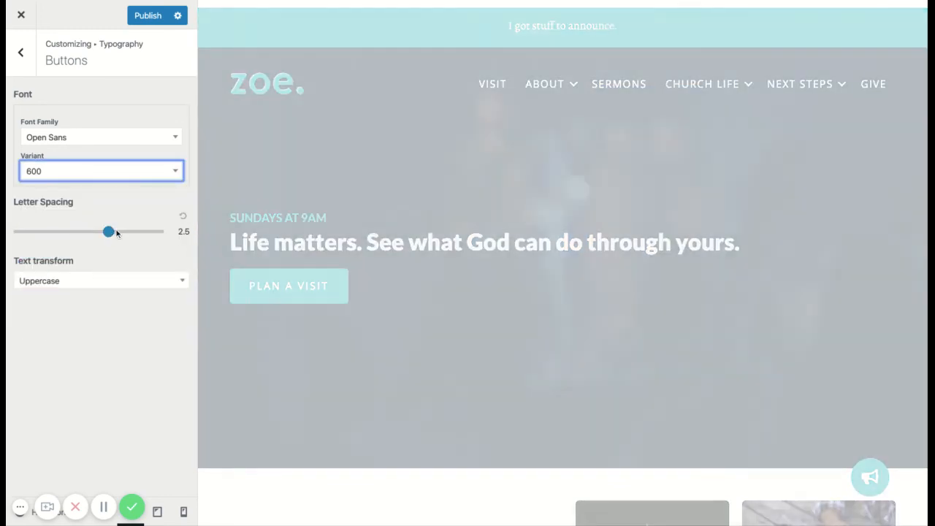
pyautogui.click(115, 231)
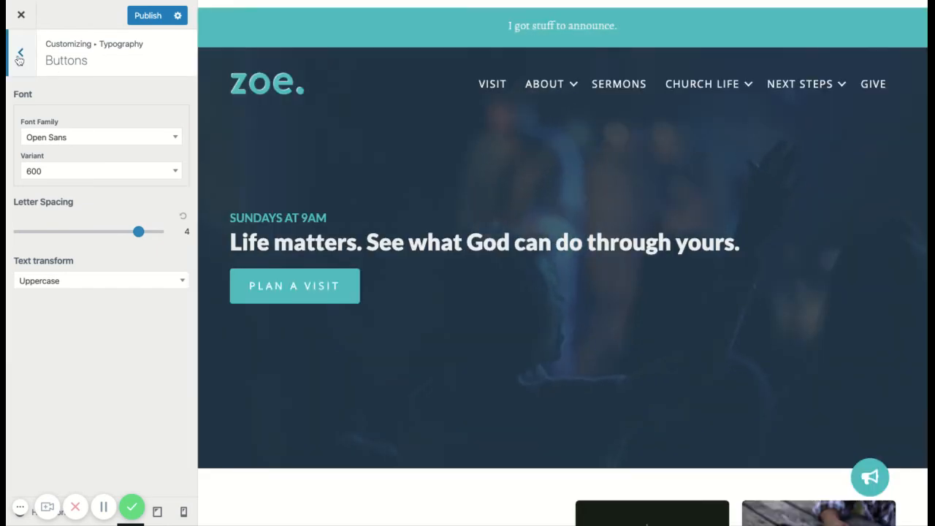
# Open the Text typography settings and highlight the body paragraphs below the "Everyone has a Next Step" heading in the preview.
pyautogui.click(21, 52)
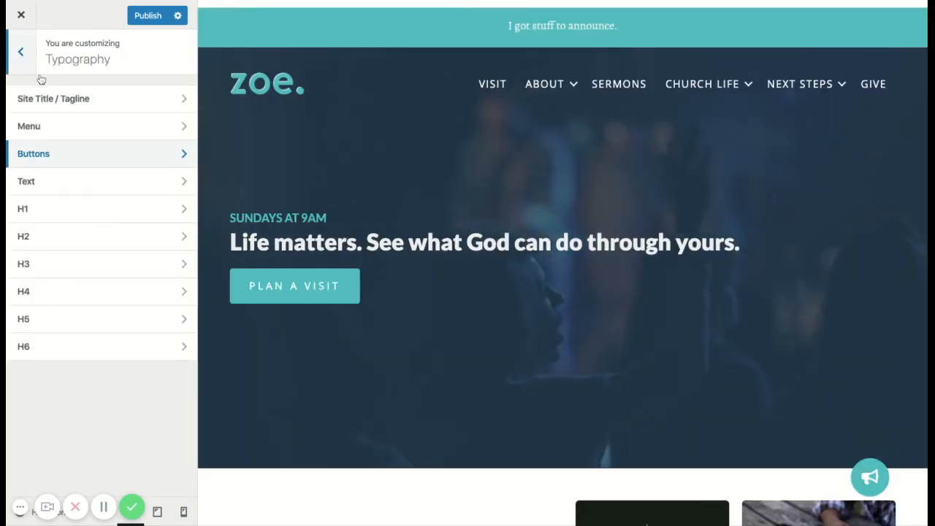
pyautogui.click(119, 182)
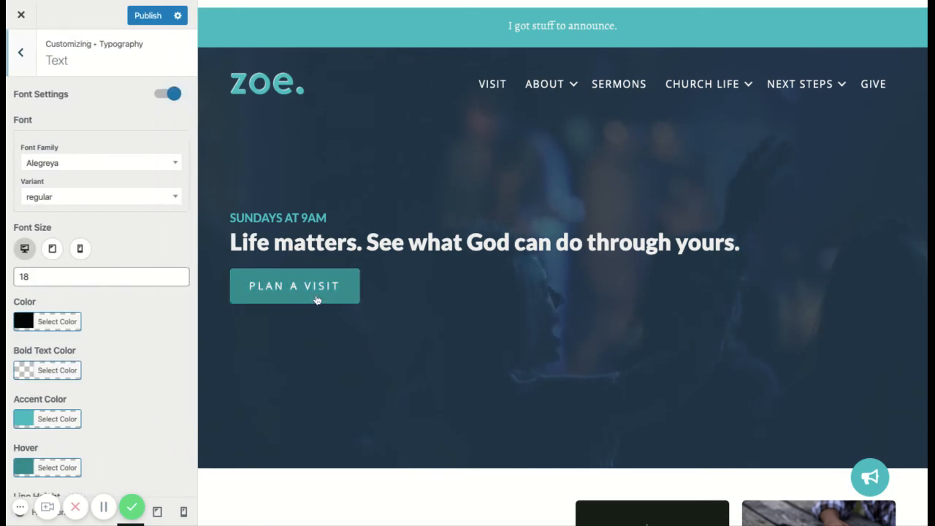
pyautogui.scroll(-5, 363, 356)
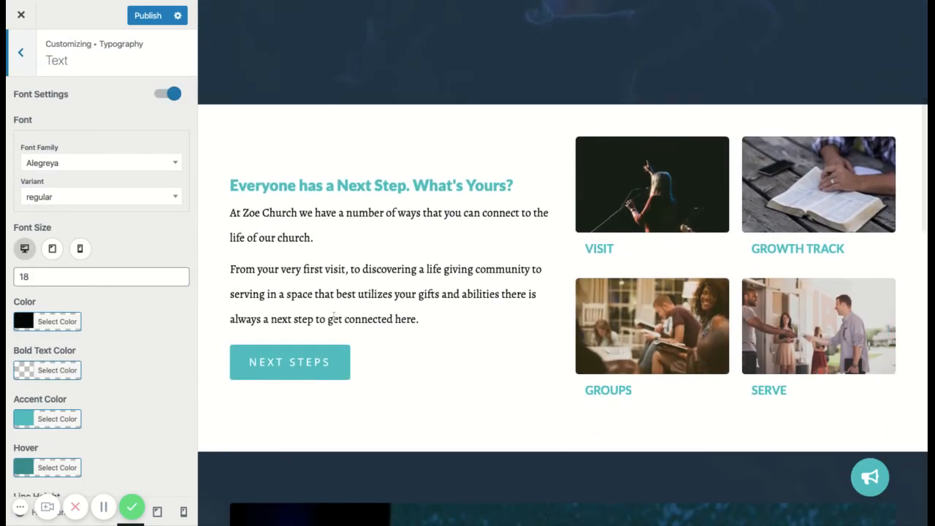
pyautogui.tripleClick(431, 322)
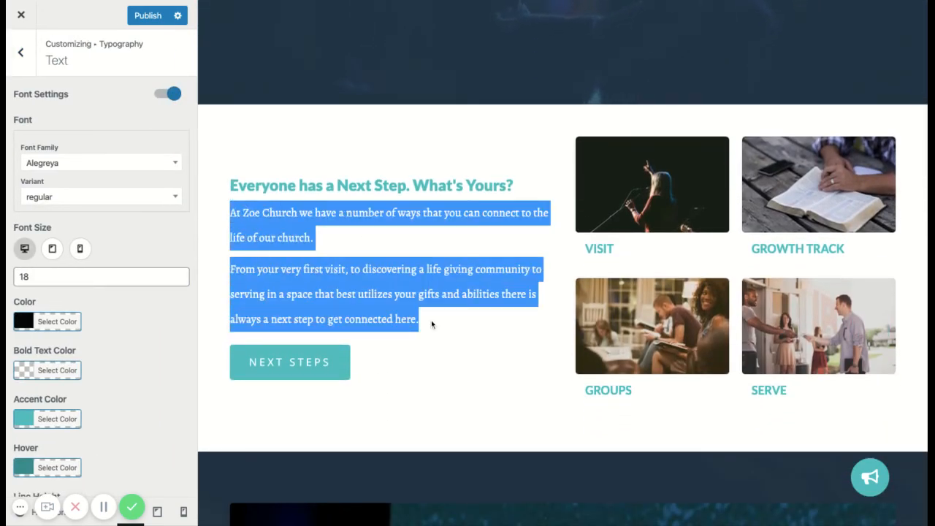
pyautogui.click(288, 269)
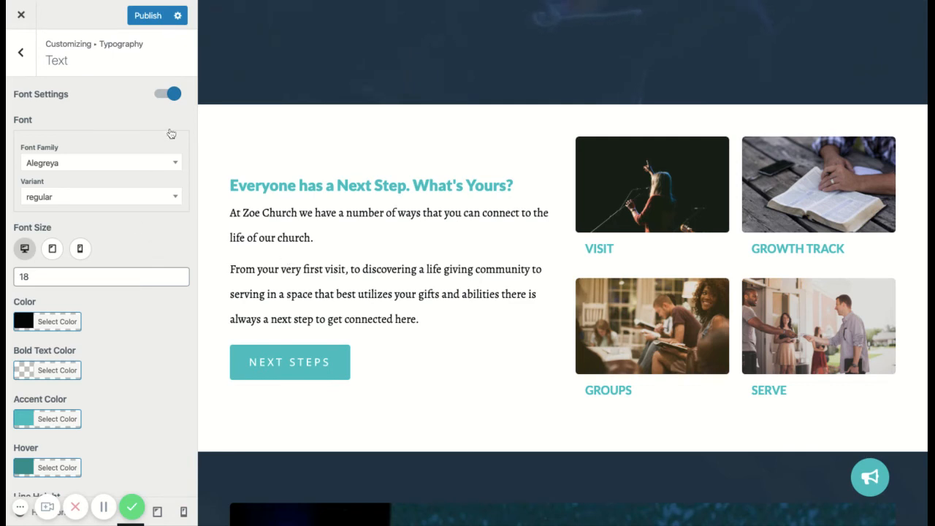
# Try Geostar as the font family for the body text, then restore Alegreya.
pyautogui.click(160, 164)
pyautogui.write('geoe')
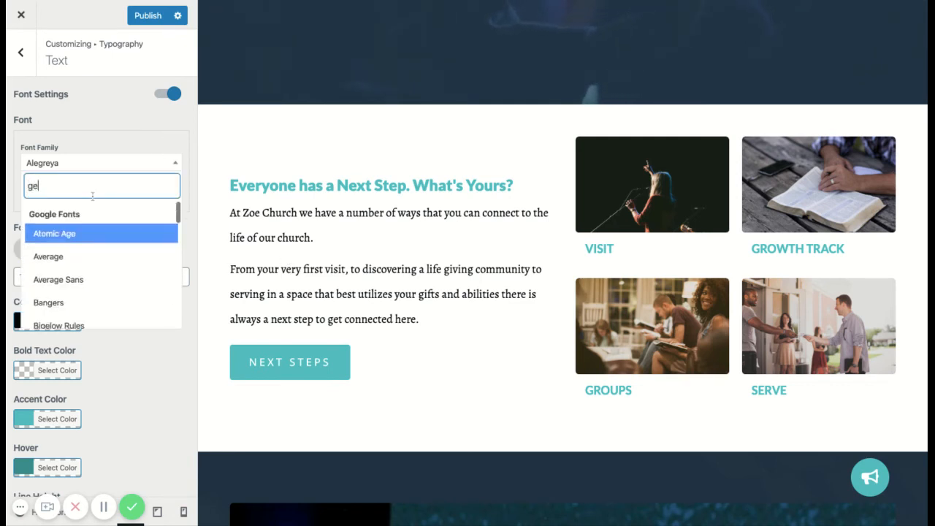
pyautogui.press('BackSpace')
pyautogui.press('BackSpace')
pyautogui.write('e')
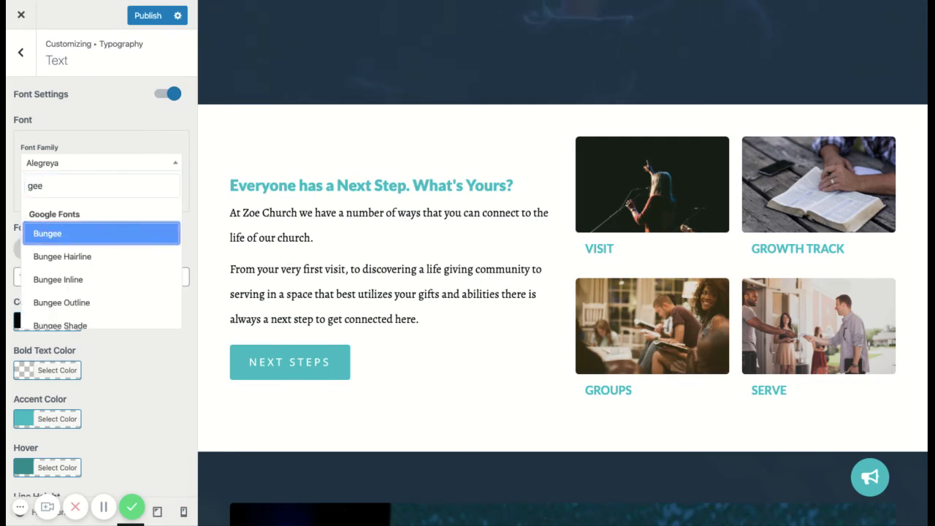
pyautogui.press('BackSpace')
pyautogui.write('or')
pyautogui.press('BackSpace')
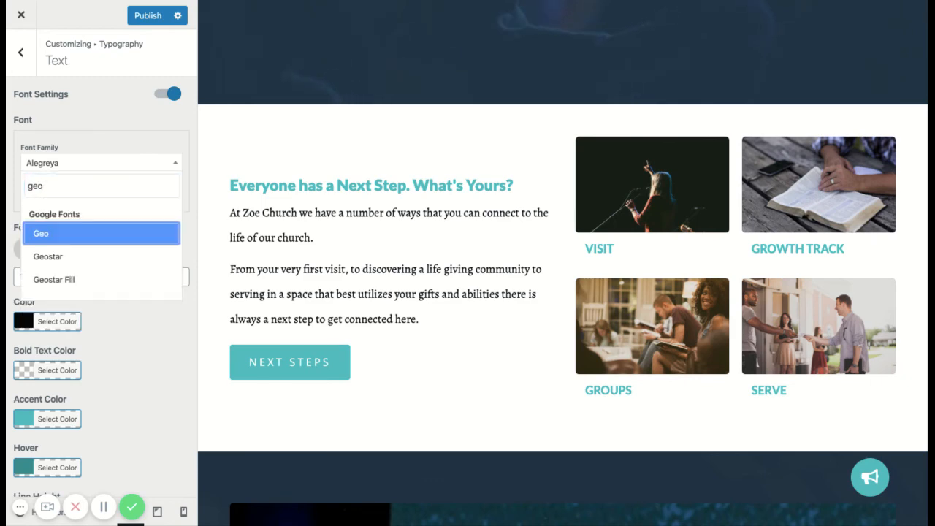
pyautogui.click(48, 257)
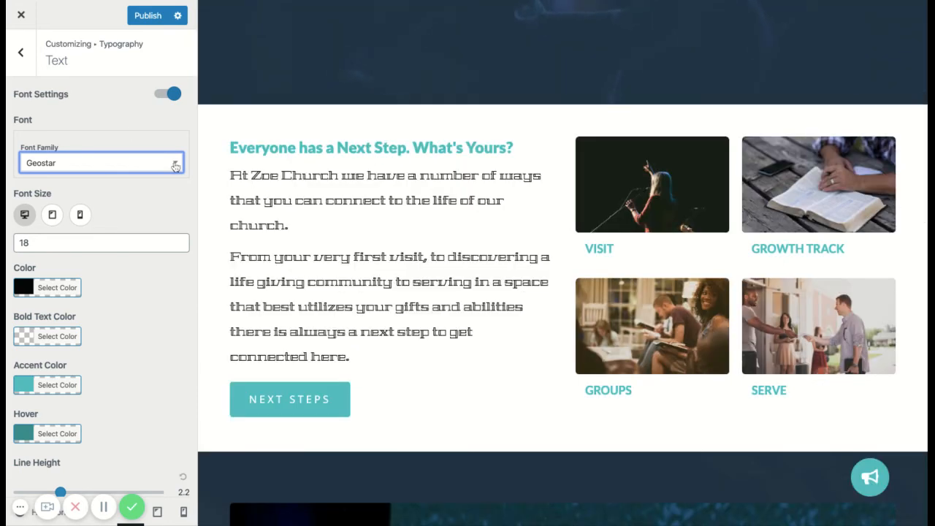
pyautogui.click(176, 166)
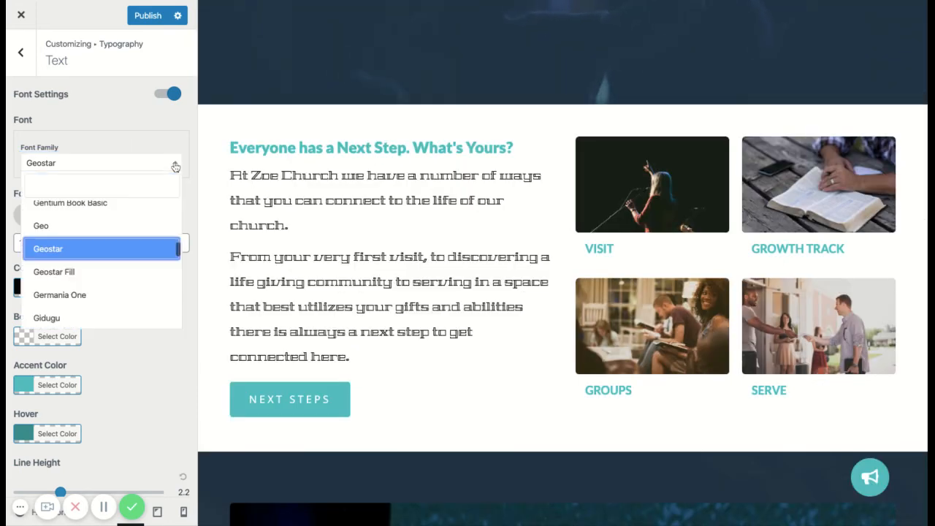
pyautogui.write('ale')
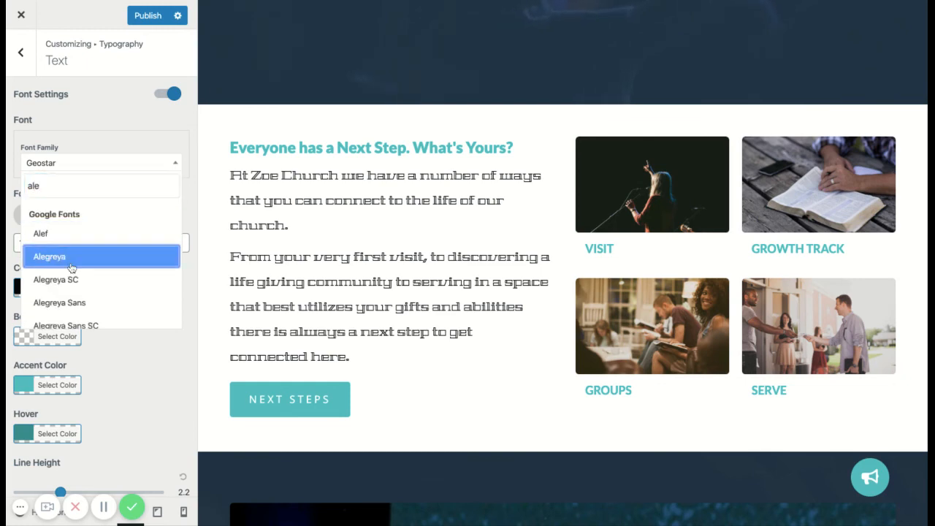
pyautogui.click(49, 257)
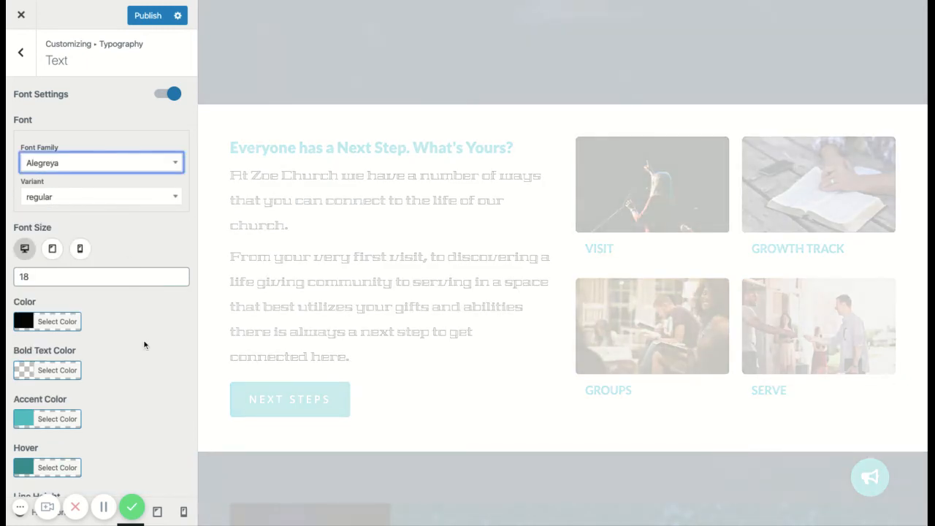
# Review the remaining text settings, such as colors and line height, and open the H1 typography settings.
pyautogui.scroll(-2, 144, 344)
pyautogui.scroll(2, 94, 180)
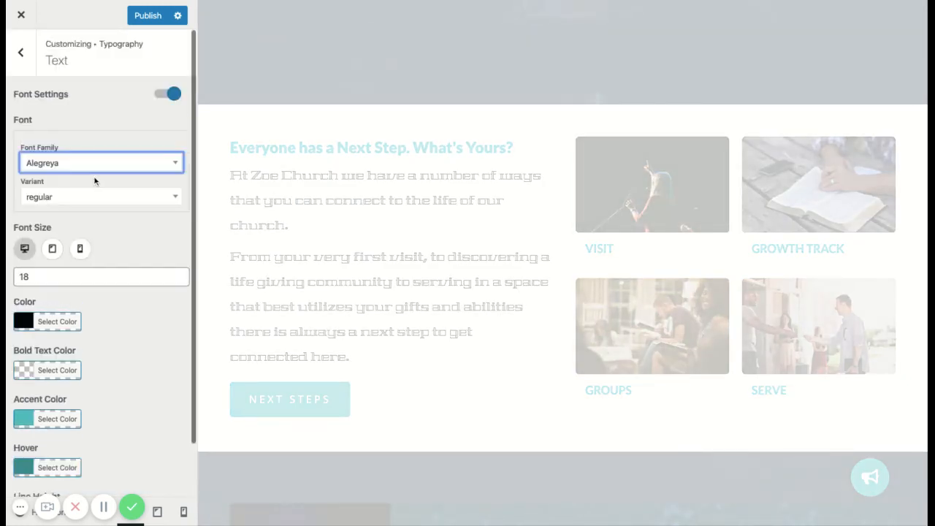
pyautogui.scroll(-1, 117, 334)
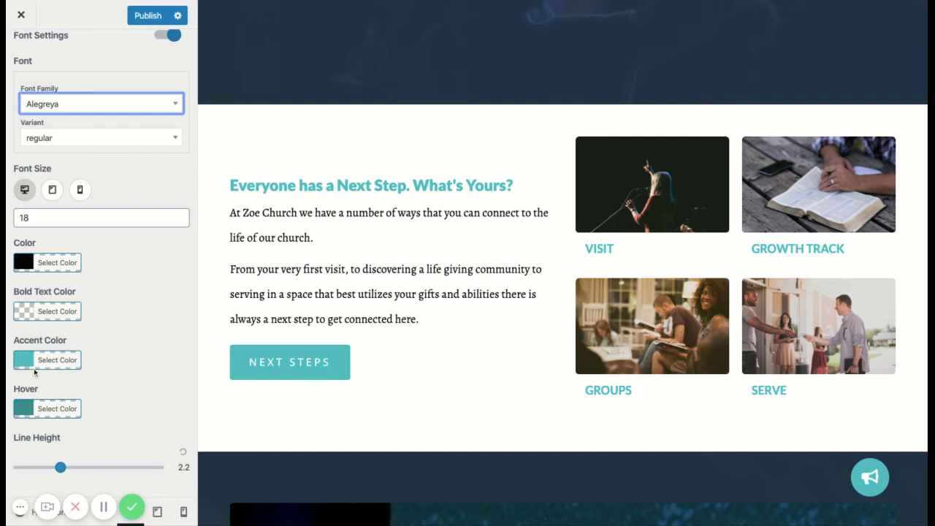
pyautogui.scroll(1, 116, 310)
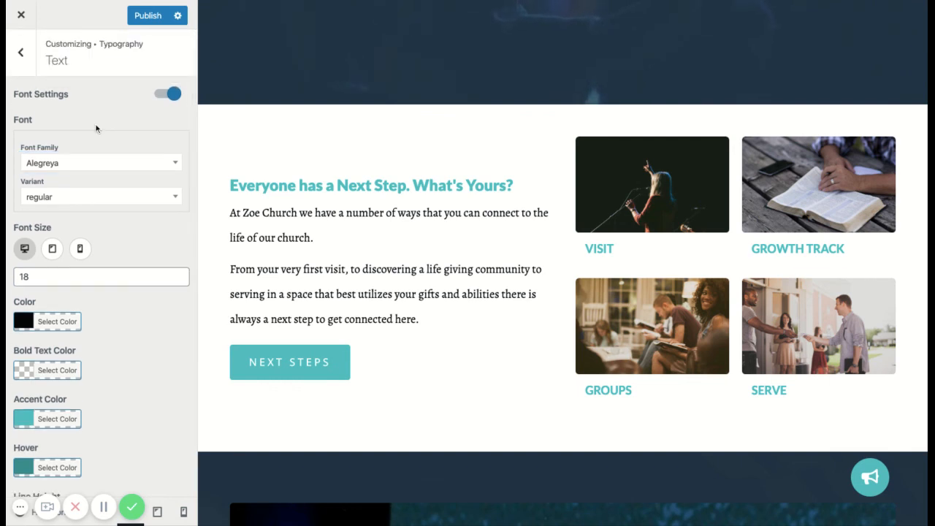
pyautogui.click(19, 56)
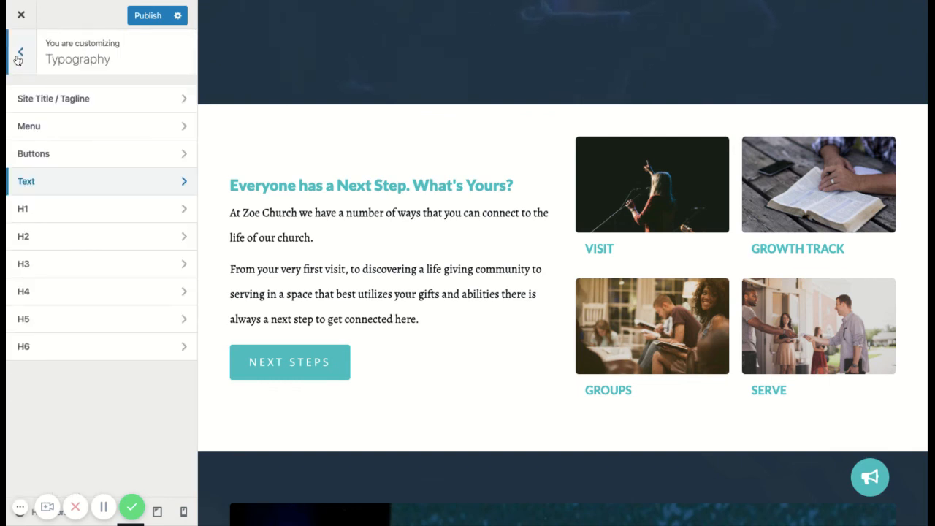
pyautogui.click(76, 212)
pyautogui.scroll(-1, 135, 138)
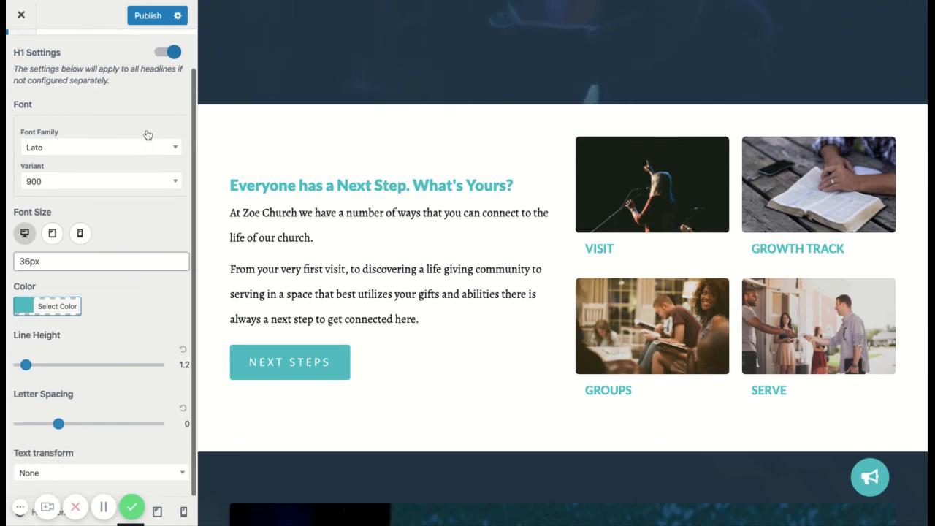
# Examine the headings across the homepage preview, from the Next Step section down to the email signup form.
pyautogui.moveTo(224, 183); pyautogui.dragTo(515, 185)
pyautogui.click(527, 325)
pyautogui.scroll(-3, 526, 327)
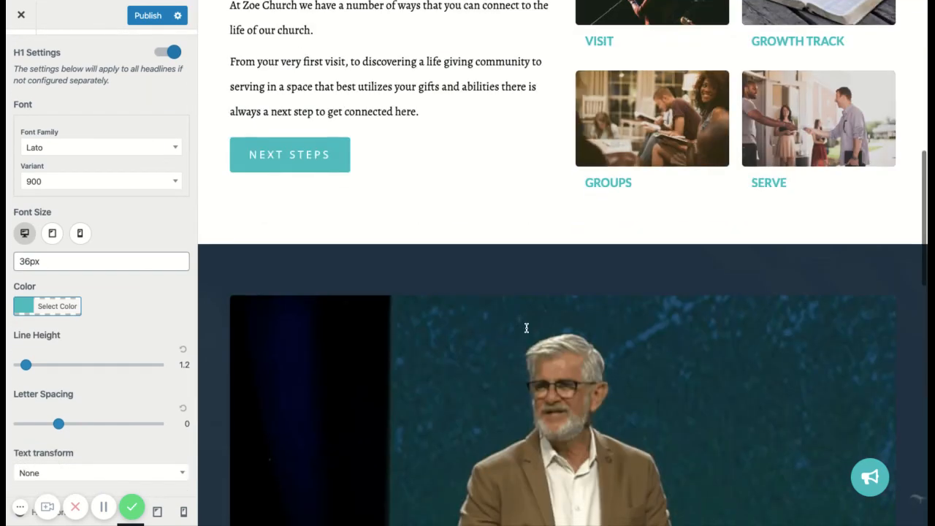
pyautogui.moveTo(663, 188); pyautogui.dragTo(577, 184)
pyautogui.click(506, 183)
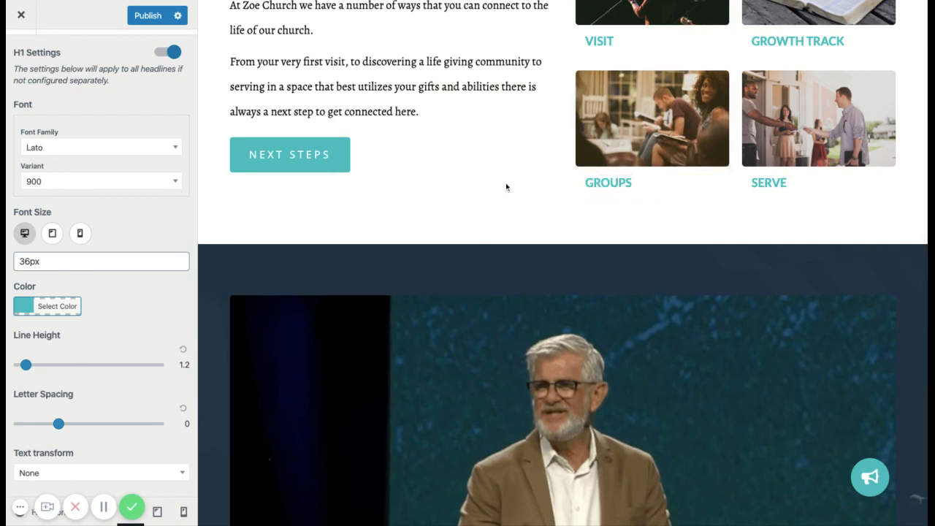
pyautogui.scroll(-3, 505, 183)
pyautogui.scroll(-3, 506, 187)
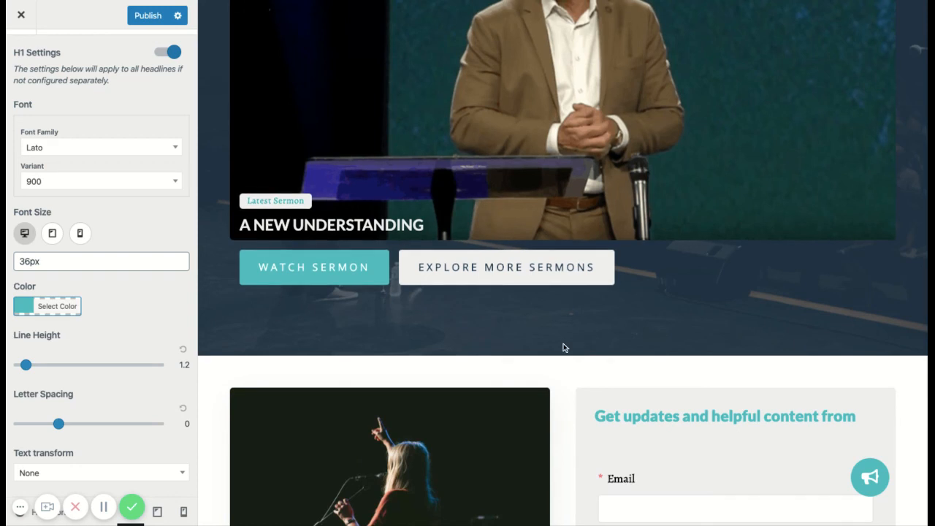
pyautogui.scroll(-2, 564, 344)
pyautogui.tripleClick(869, 290)
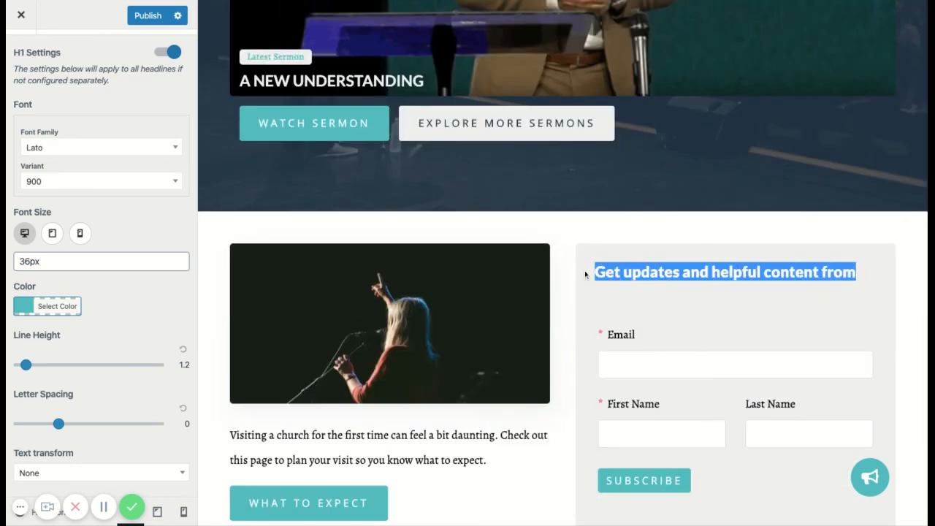
pyautogui.click(560, 252)
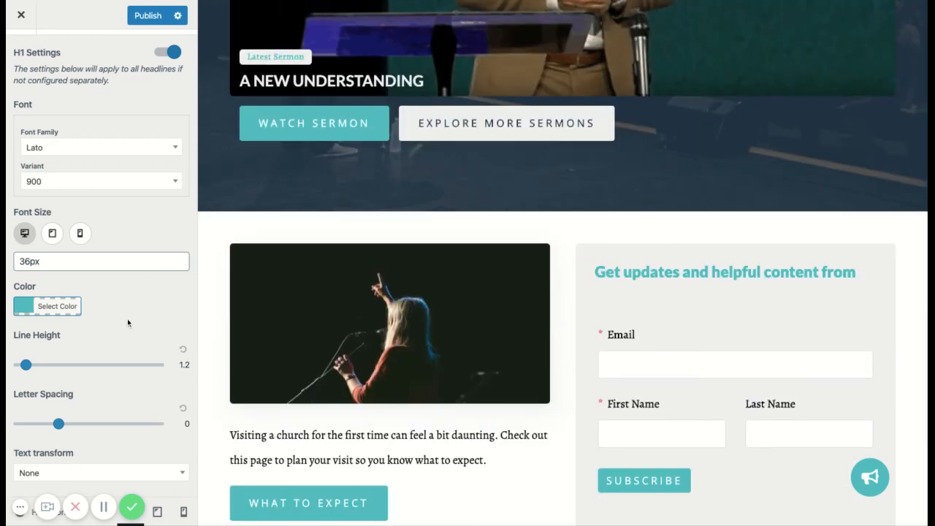
pyautogui.click(136, 151)
pyautogui.click(133, 126)
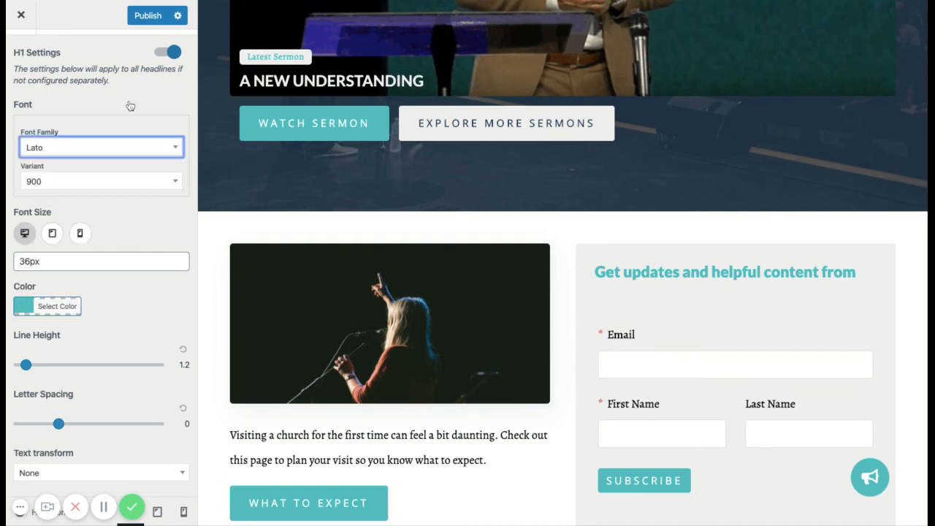
pyautogui.scroll(1, 113, 110)
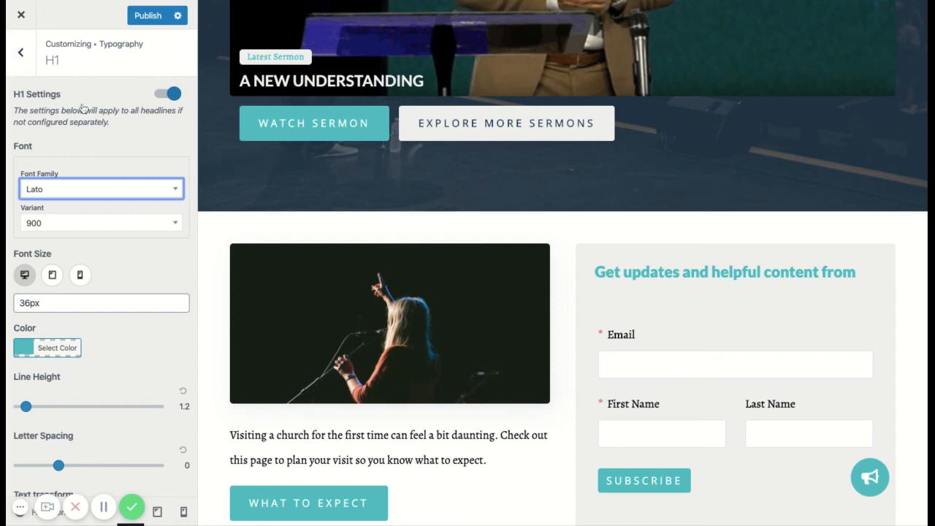
# Leave the H1 settings, review the H3 typography settings and open the H2 settings.
pyautogui.click(20, 52)
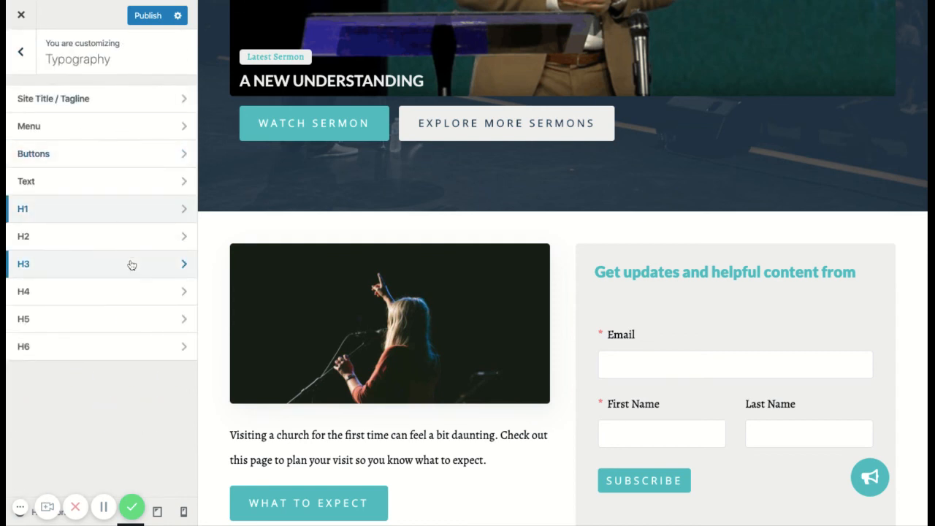
pyautogui.click(131, 265)
pyautogui.scroll(-1, 121, 269)
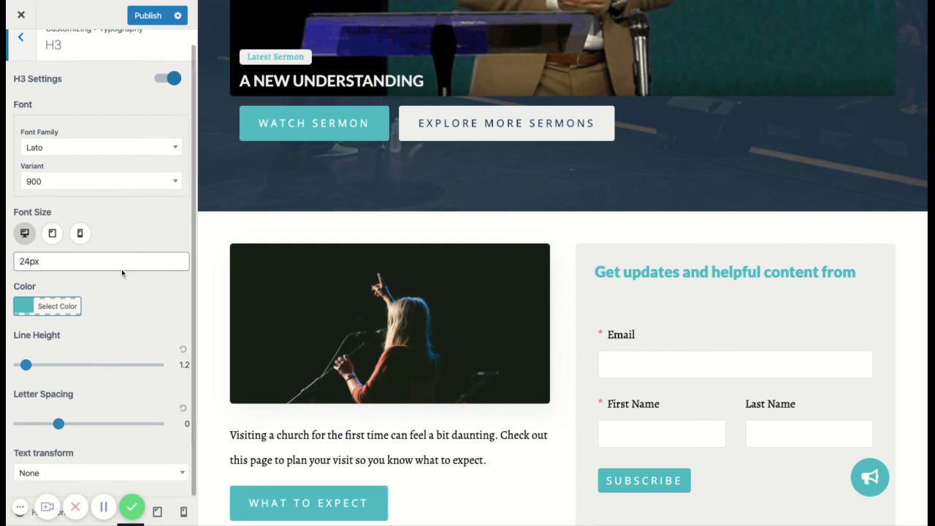
pyautogui.scroll(1, 121, 269)
pyautogui.click(24, 50)
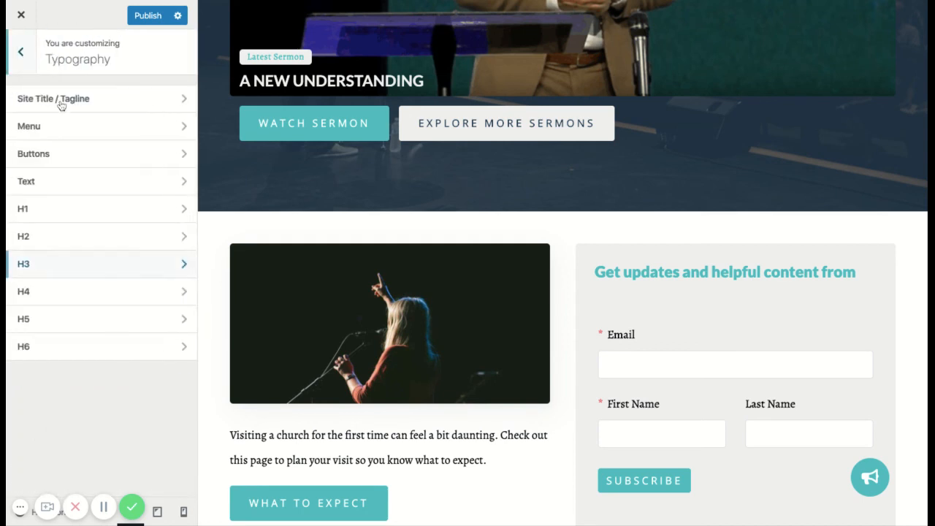
pyautogui.click(123, 231)
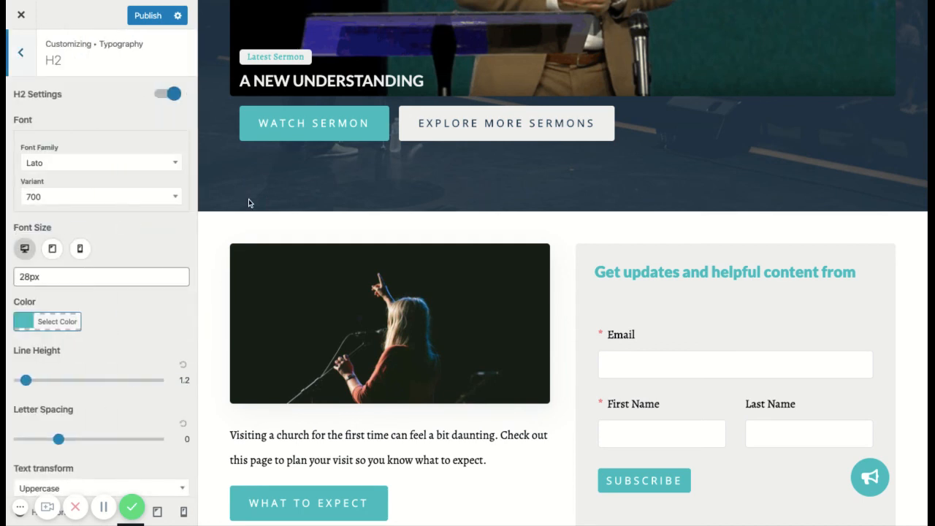